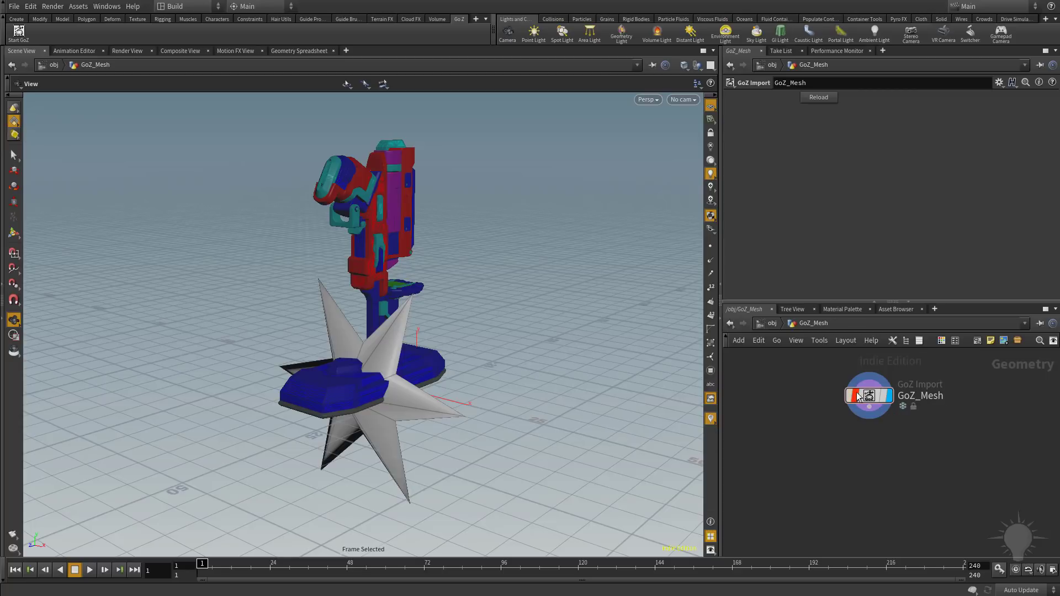
Look inside GoZ_Mesh's network, then return to /obj and deselect GoZ_Mesh
left_click_drag(858, 397, 863, 403)
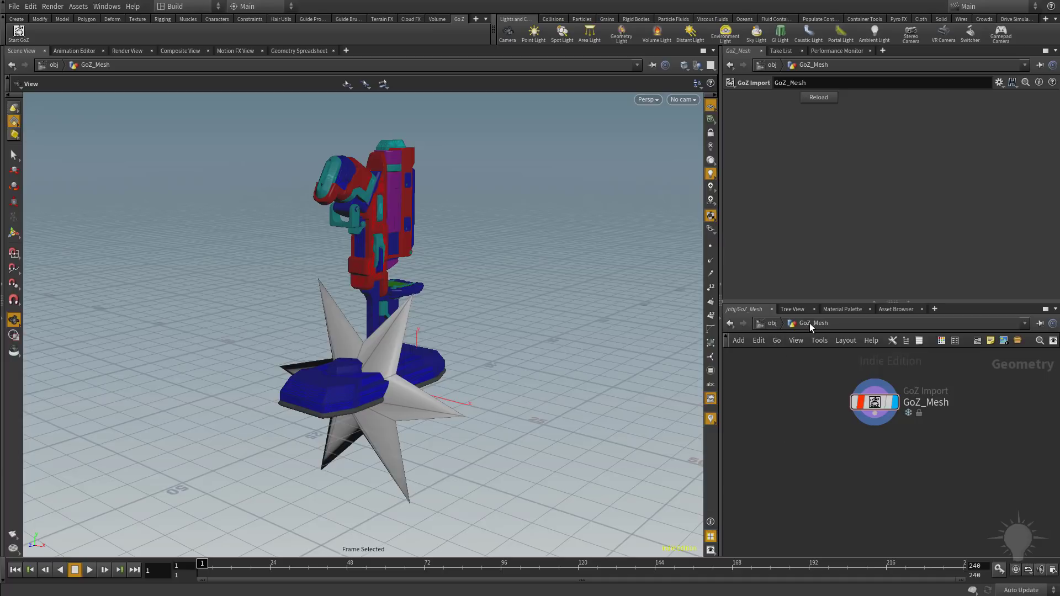
double_click(876, 401)
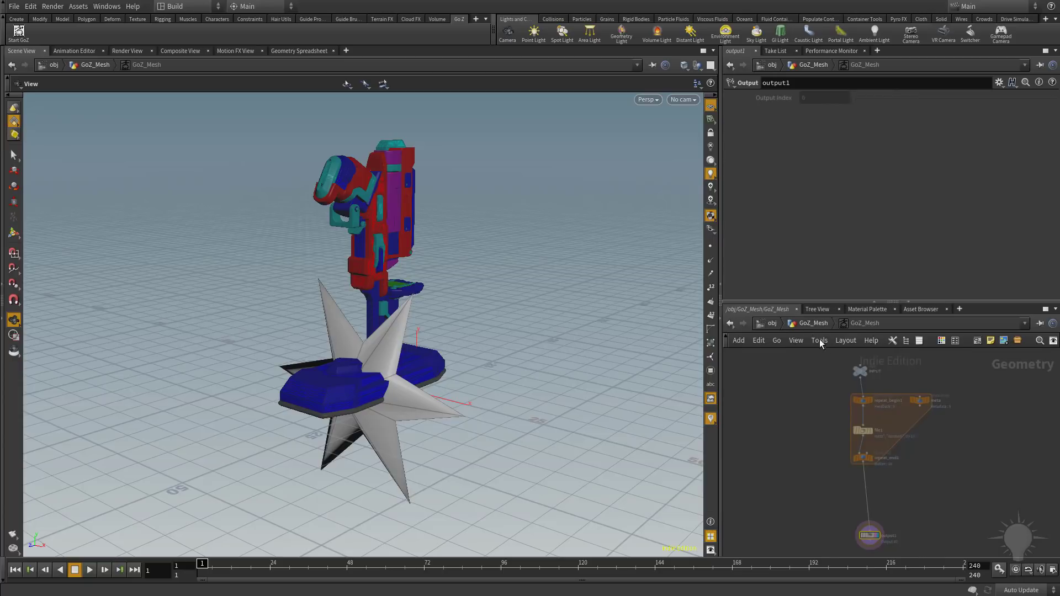
left_click(807, 324)
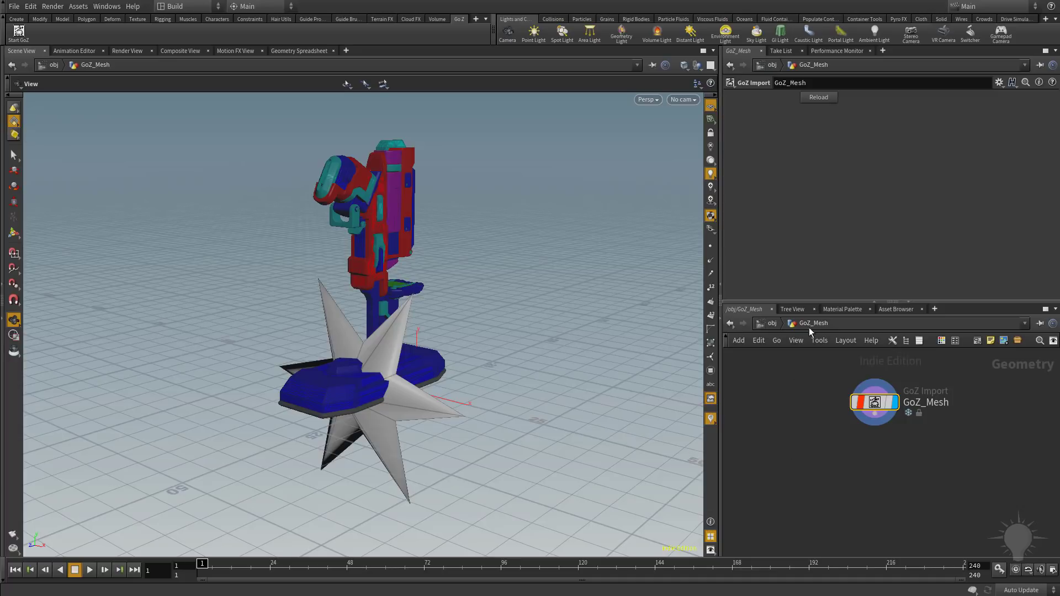
key("u")
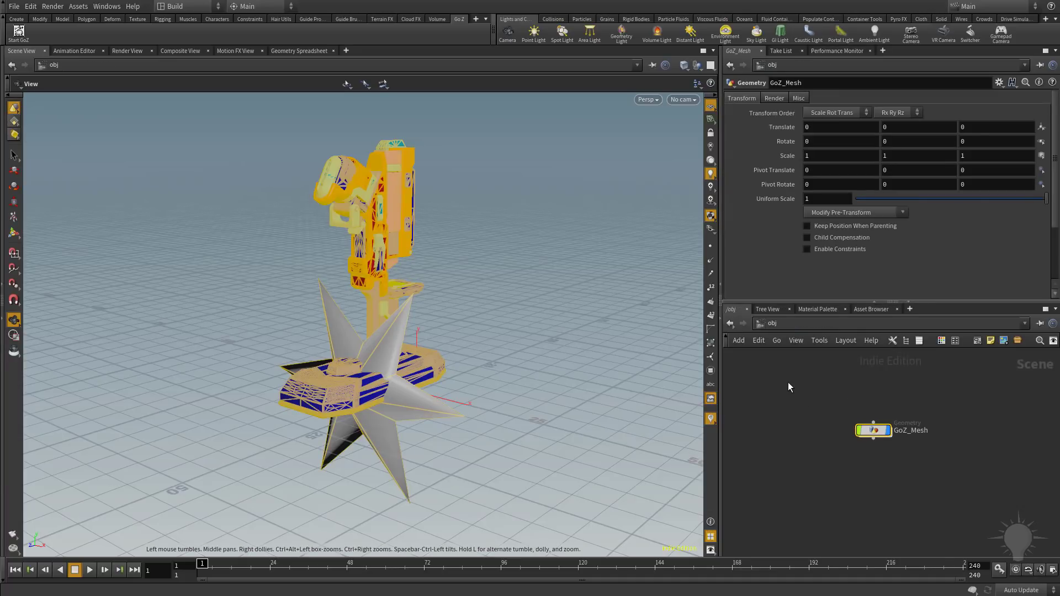
double_click(874, 431)
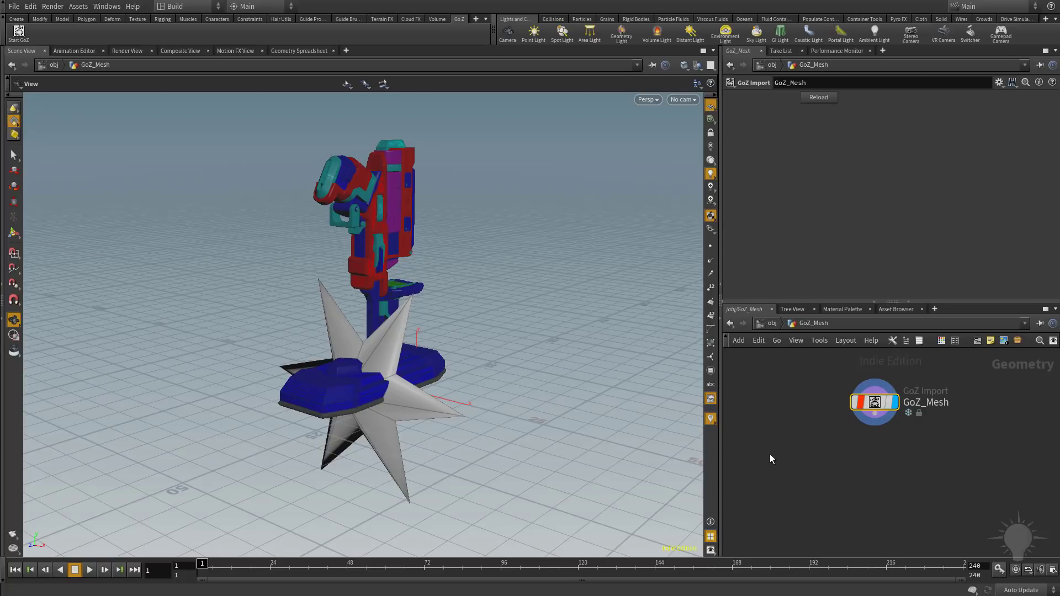
left_click(731, 323)
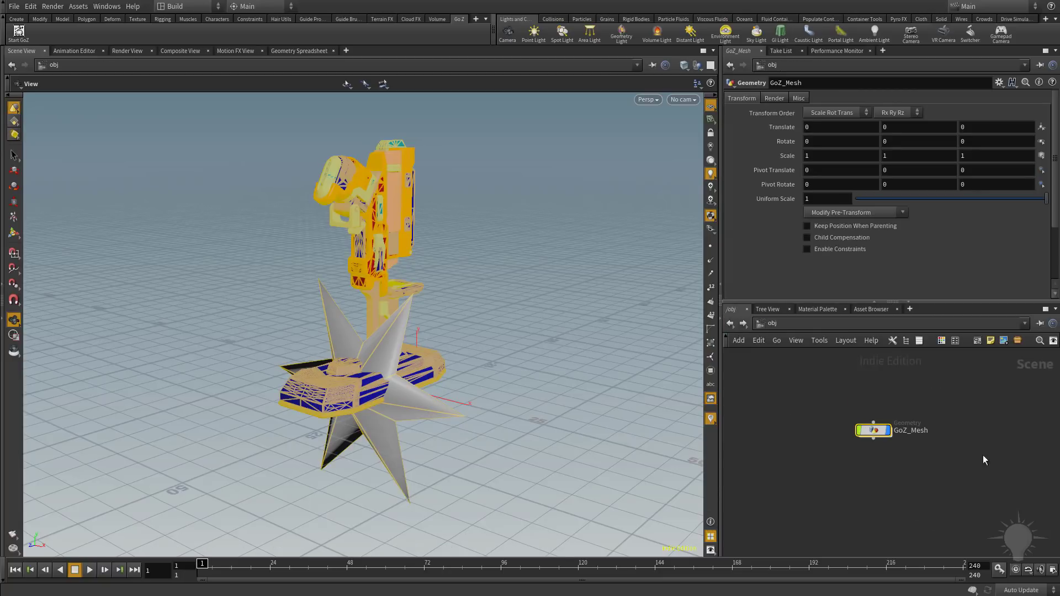
left_click(796, 462)
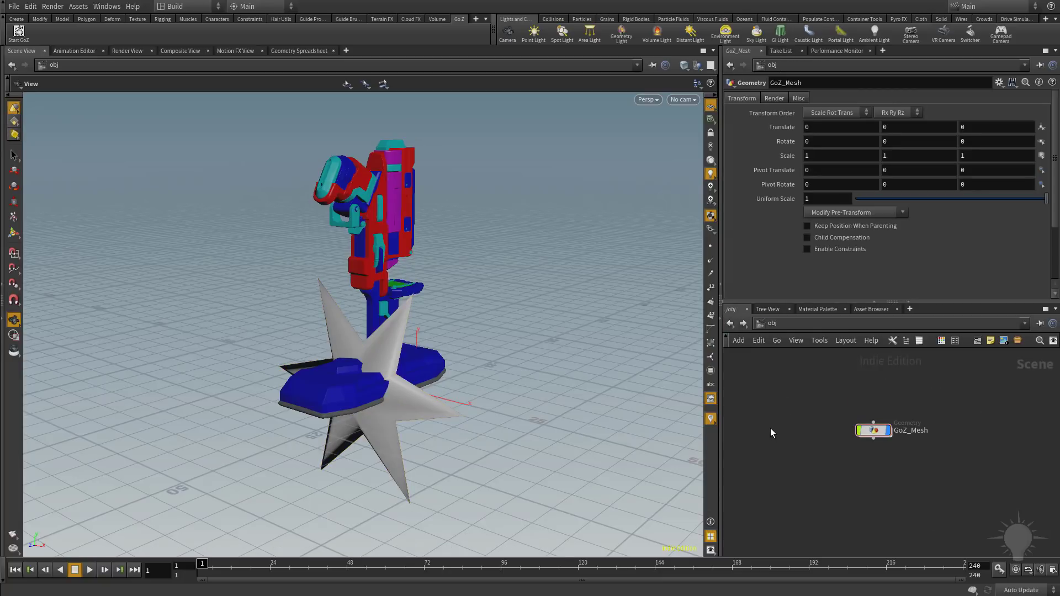
Pick Geometry from the Tab node menu in the object-level network
key("Tab")
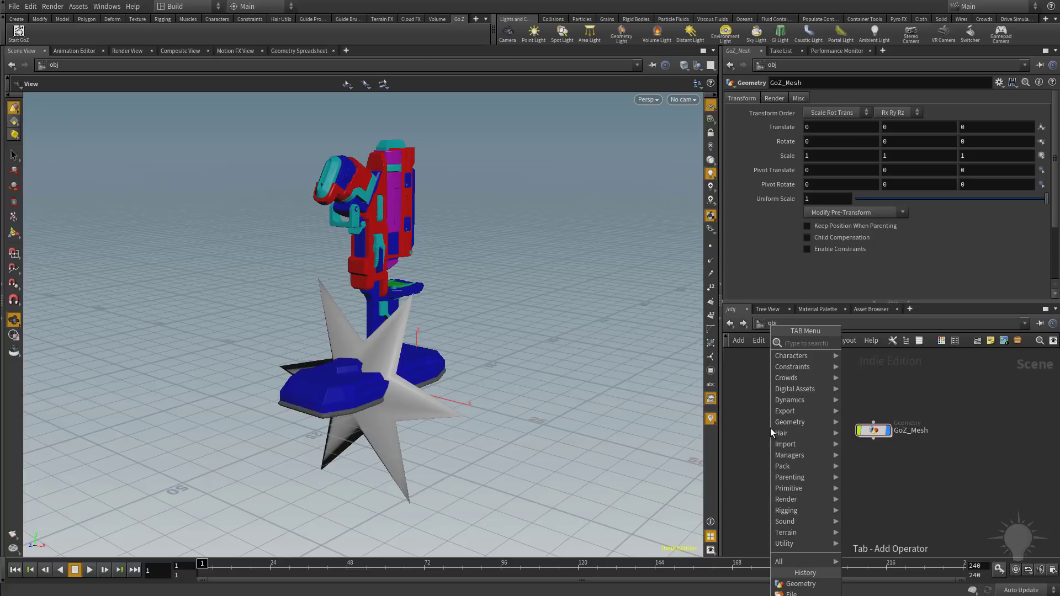
key("Escape")
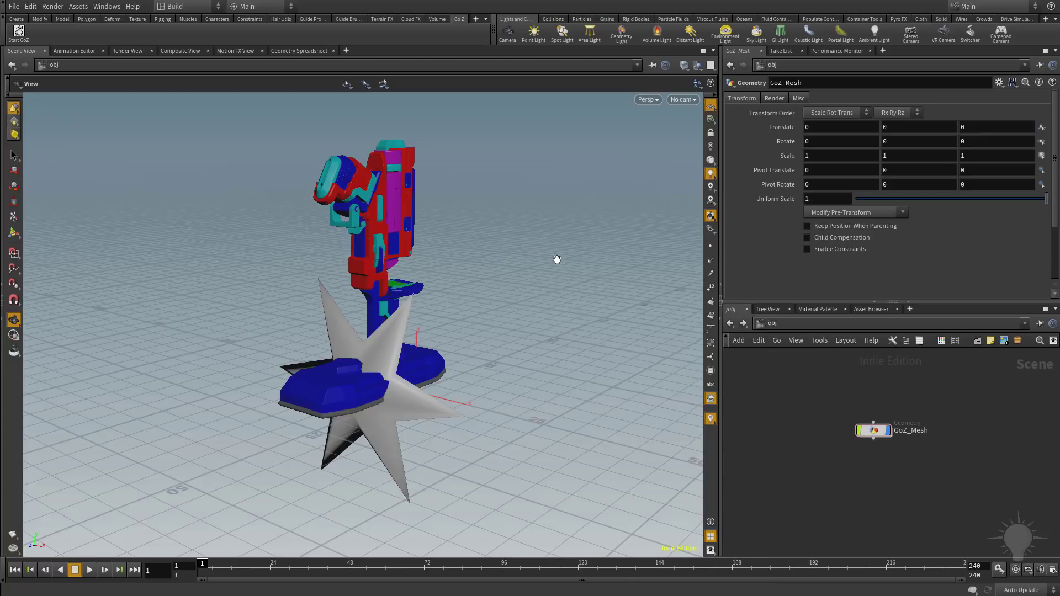
key("Tab")
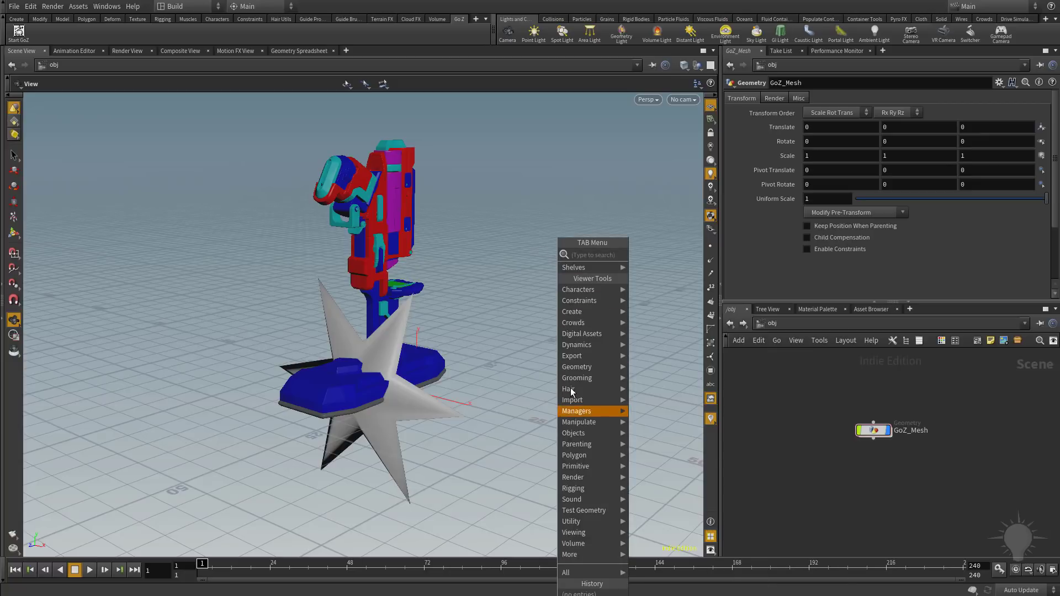
key("Escape")
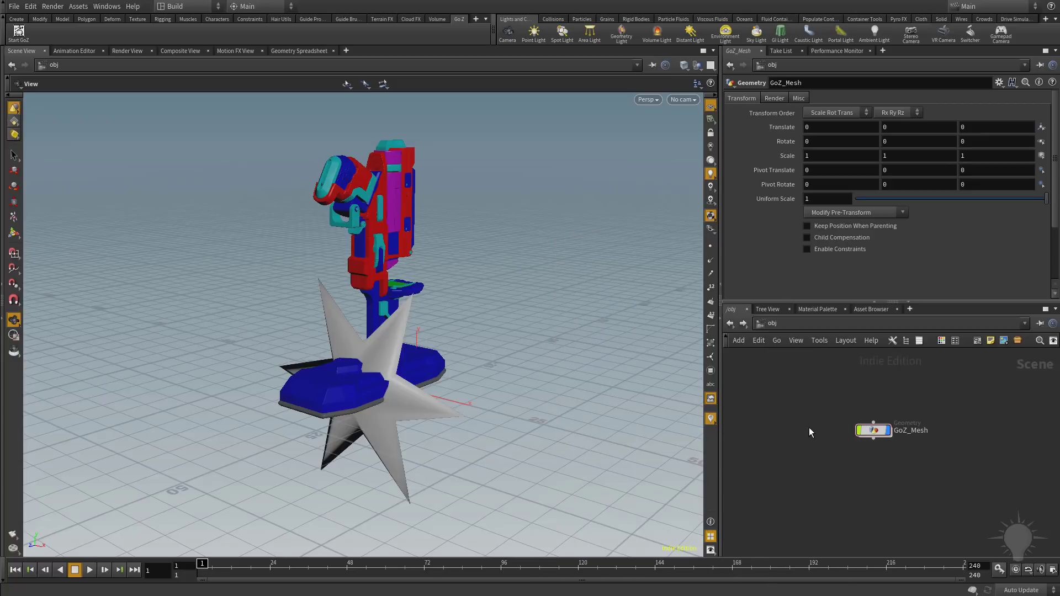
key("Tab")
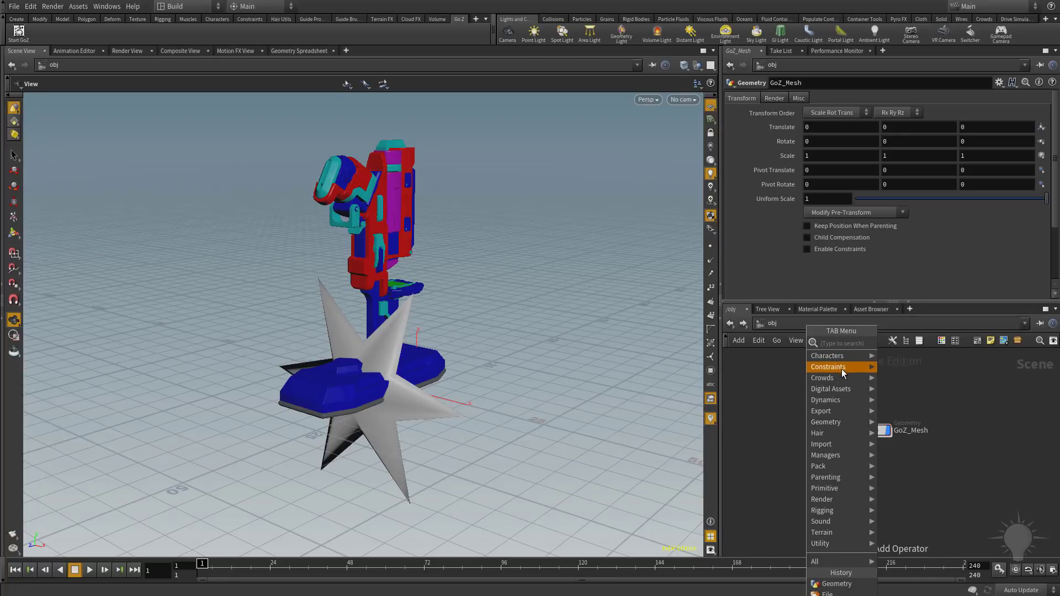
mouse_move(843, 486)
mouse_move(837, 357)
key("Return")
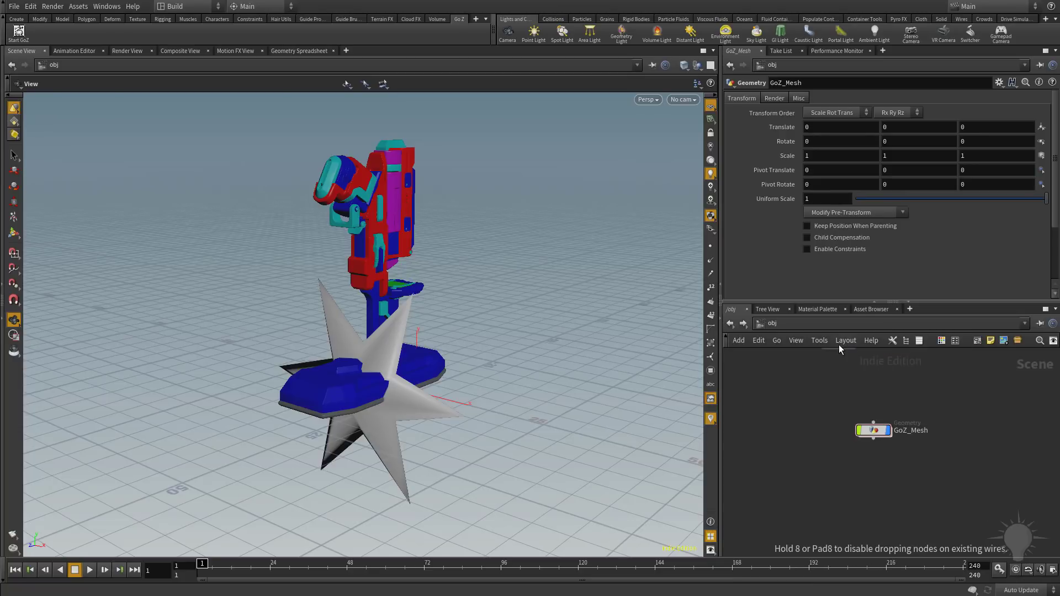
Place file1, then add a second Geometry object geo1 and move it down-left
left_click(814, 390)
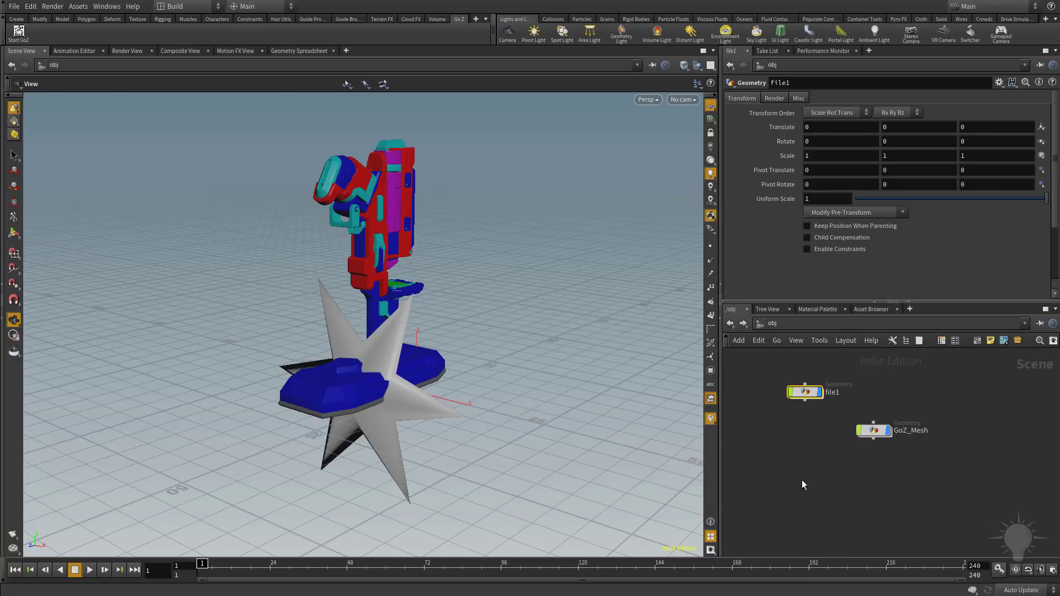
key("Tab")
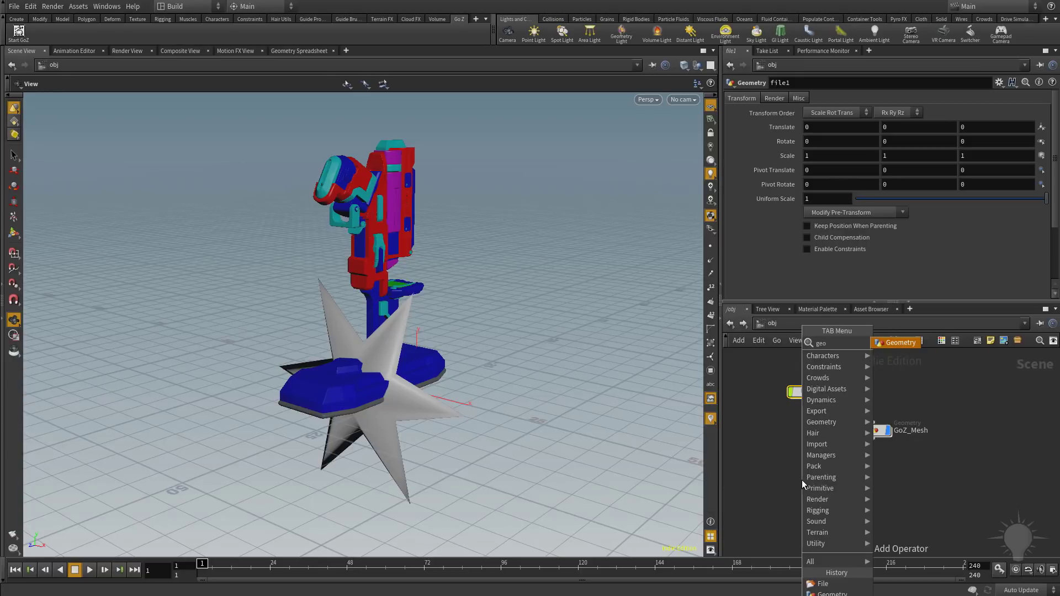
key("Return")
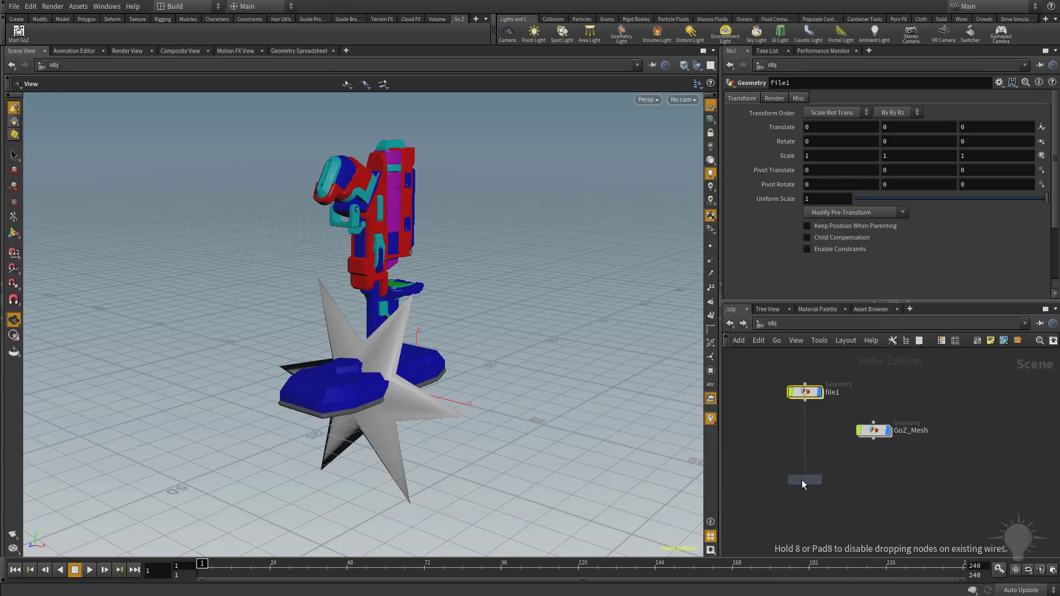
left_click(793, 446)
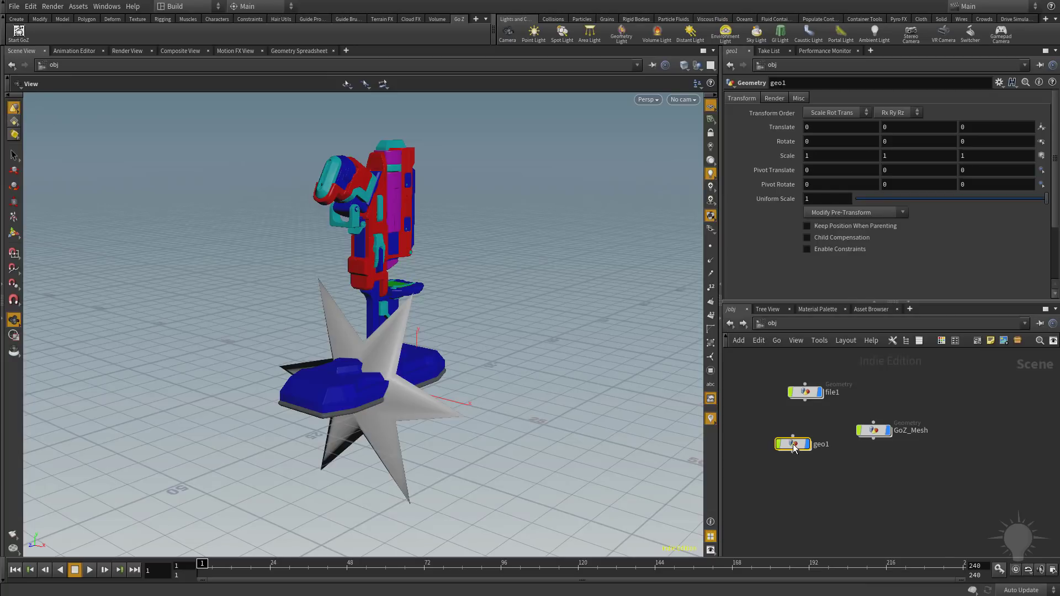
left_click_drag(794, 447, 760, 459)
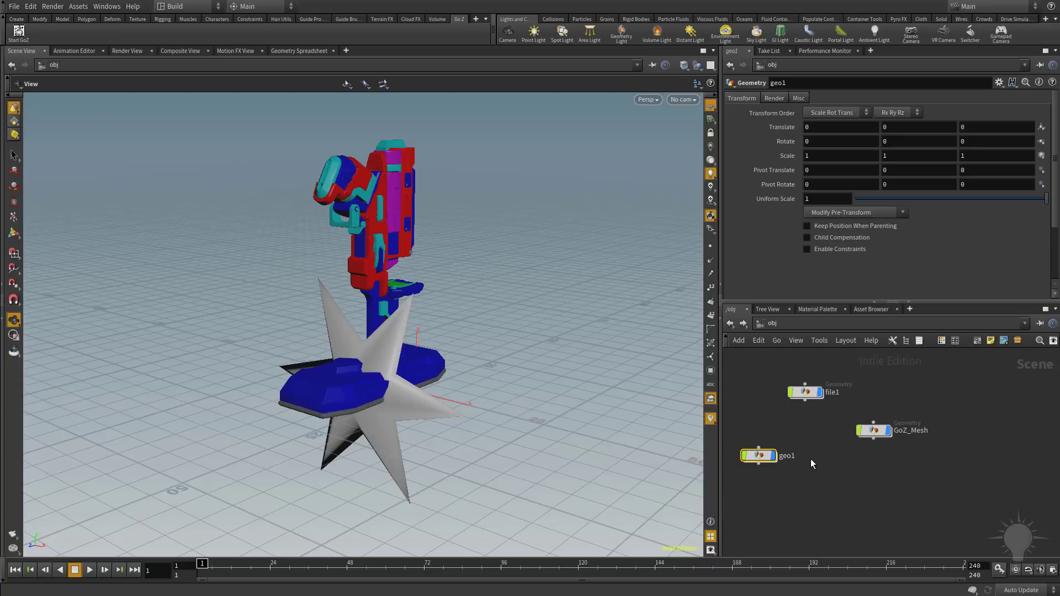
double_click(805, 392)
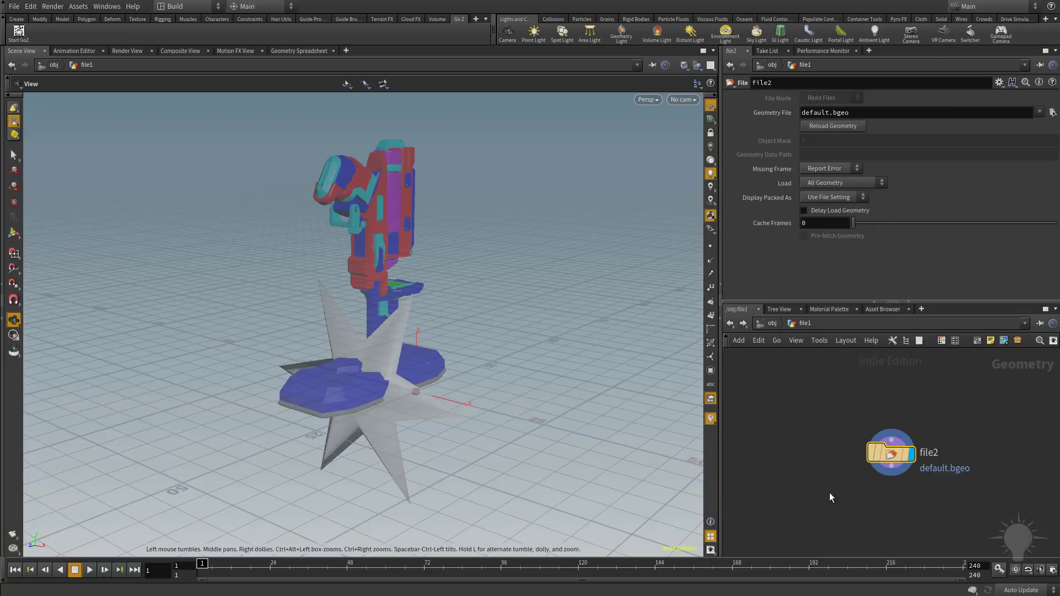
mouse_move(893, 455)
left_click(1053, 112)
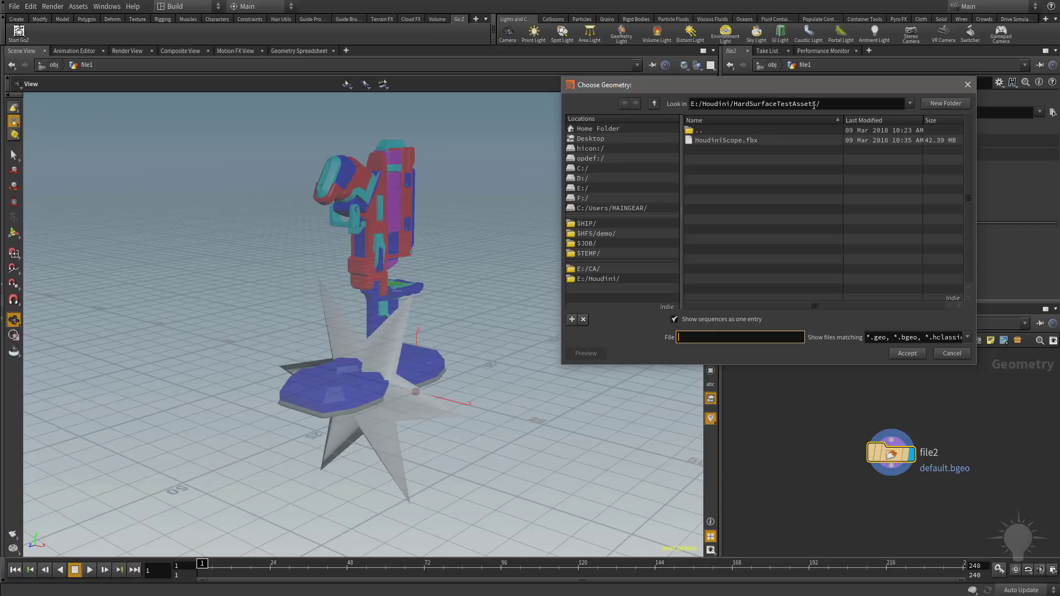
left_click(737, 141)
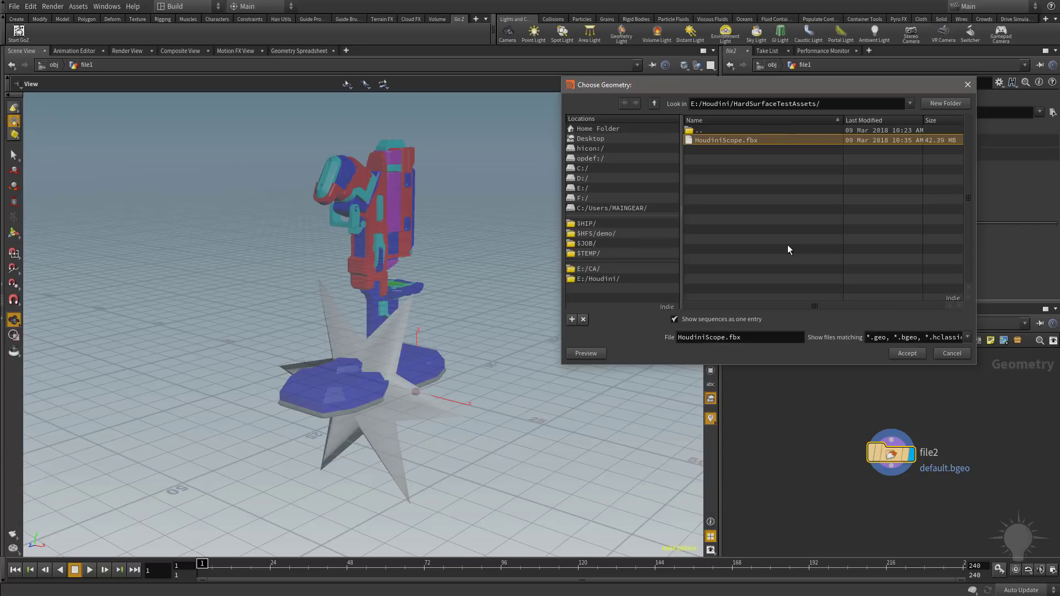
left_click(961, 355)
left_click(773, 324)
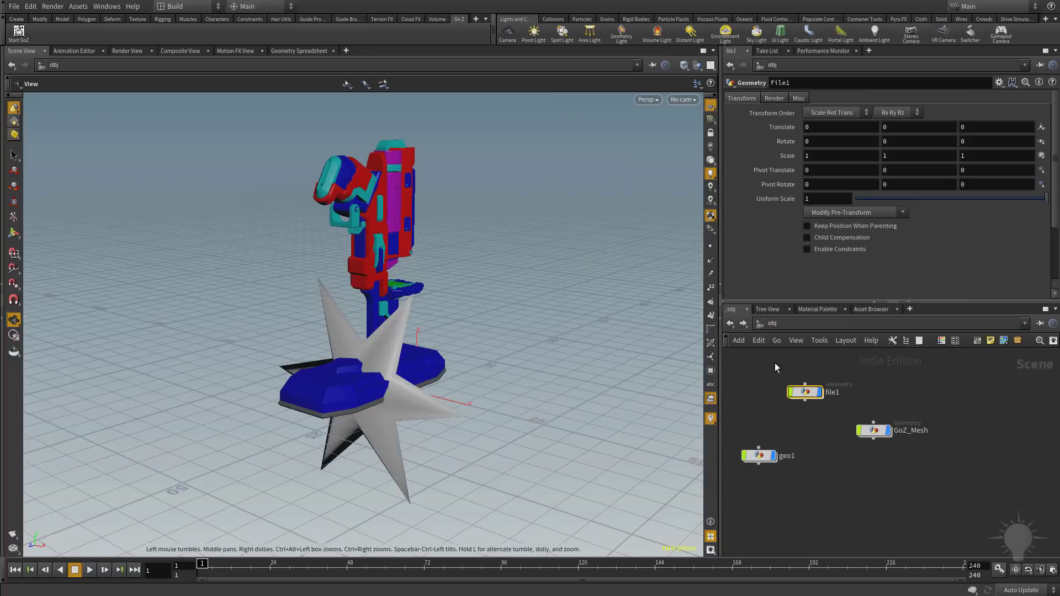
Inside geo1, set the File node's Geometry File to HoudiniScope.fbx
double_click(757, 458)
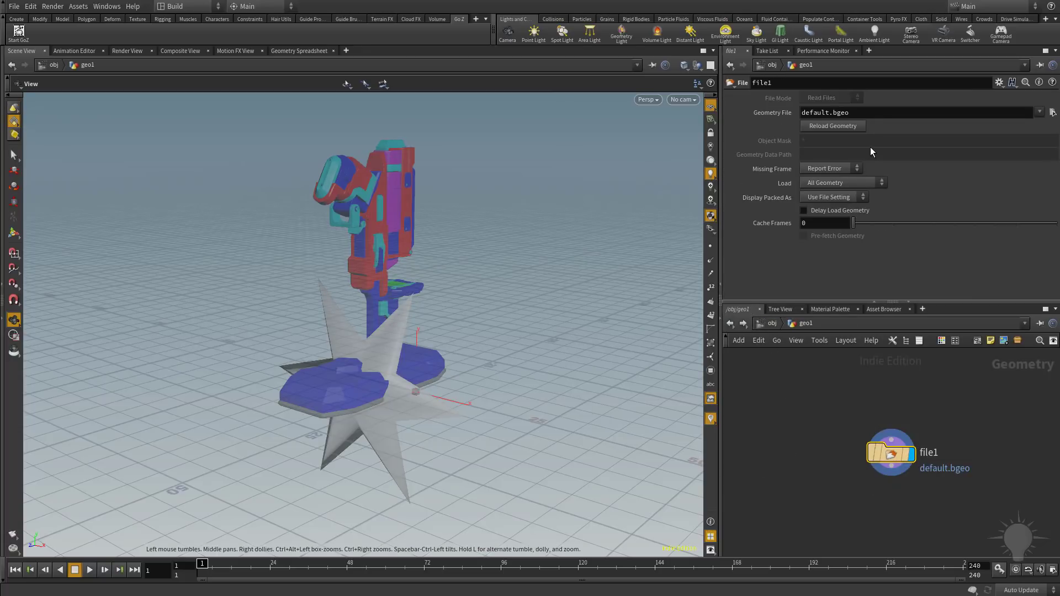
left_click(1052, 112)
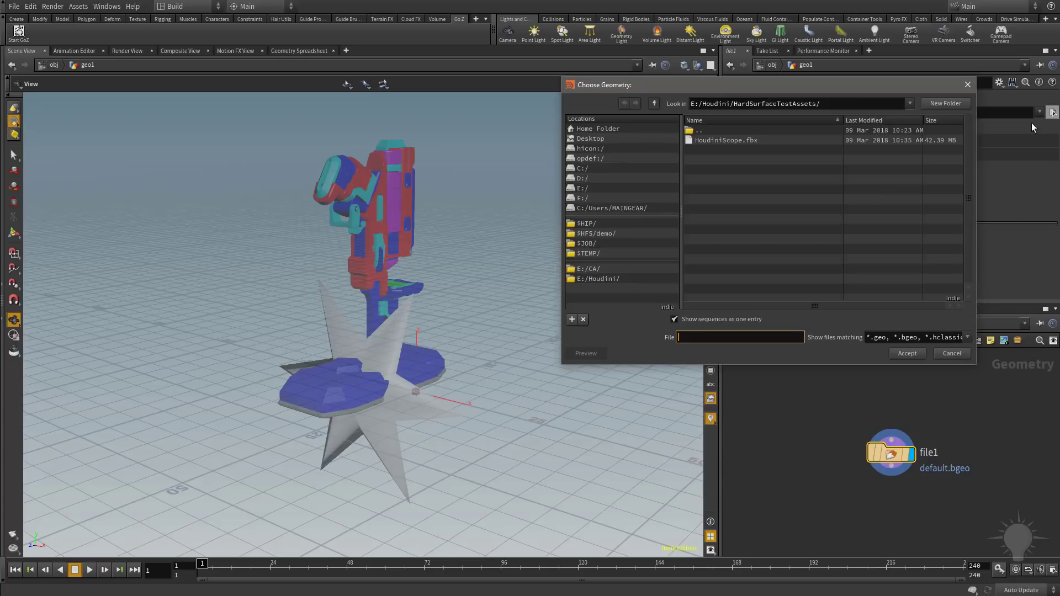
double_click(712, 140)
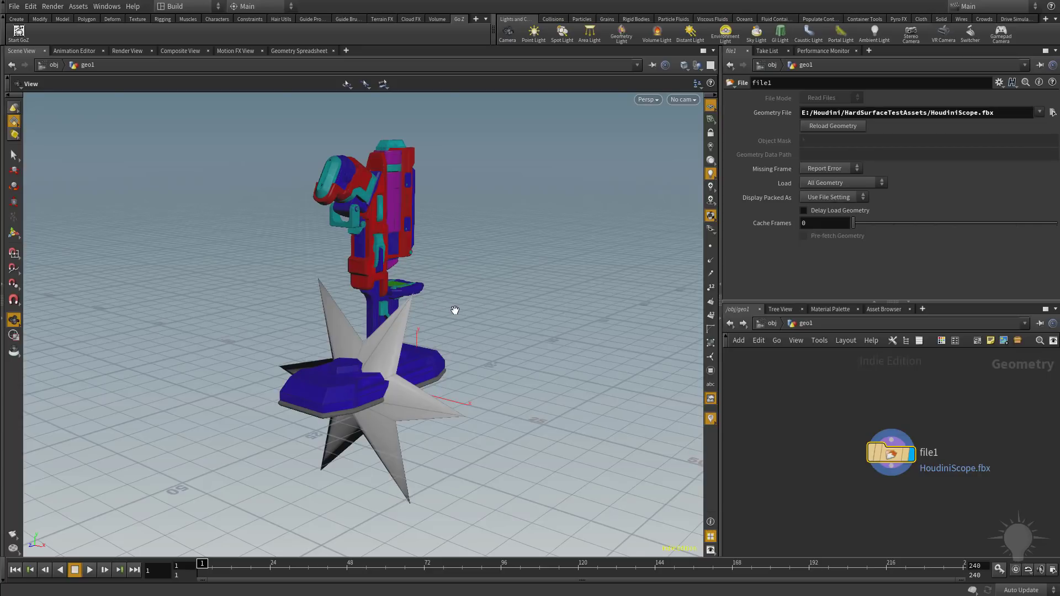
Check file1's geometry info, then enter GoZ_Mesh and inspect its GoZ Import node
middle_click(894, 457)
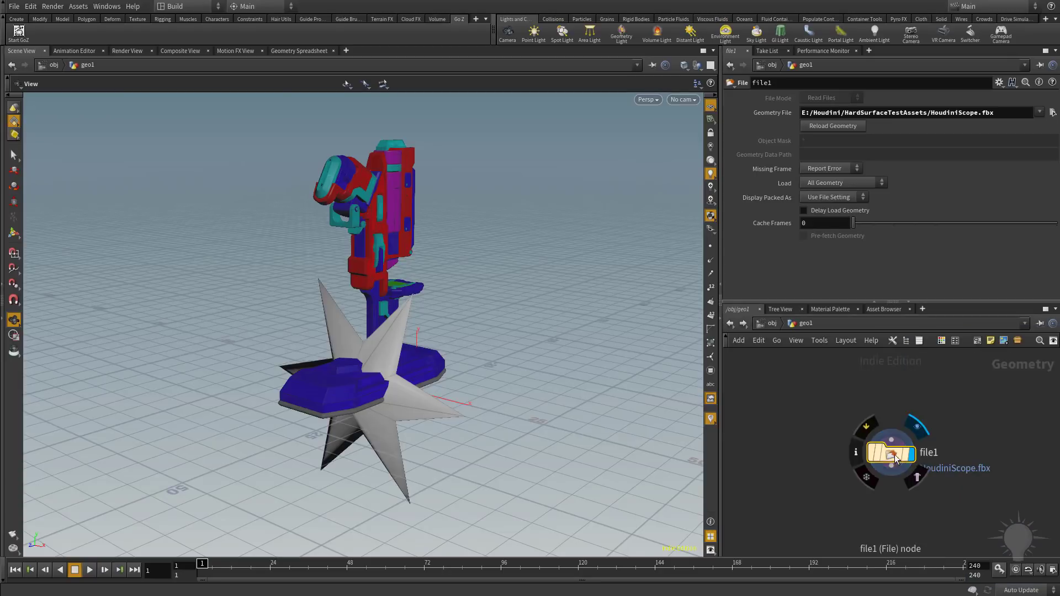
left_click(771, 324)
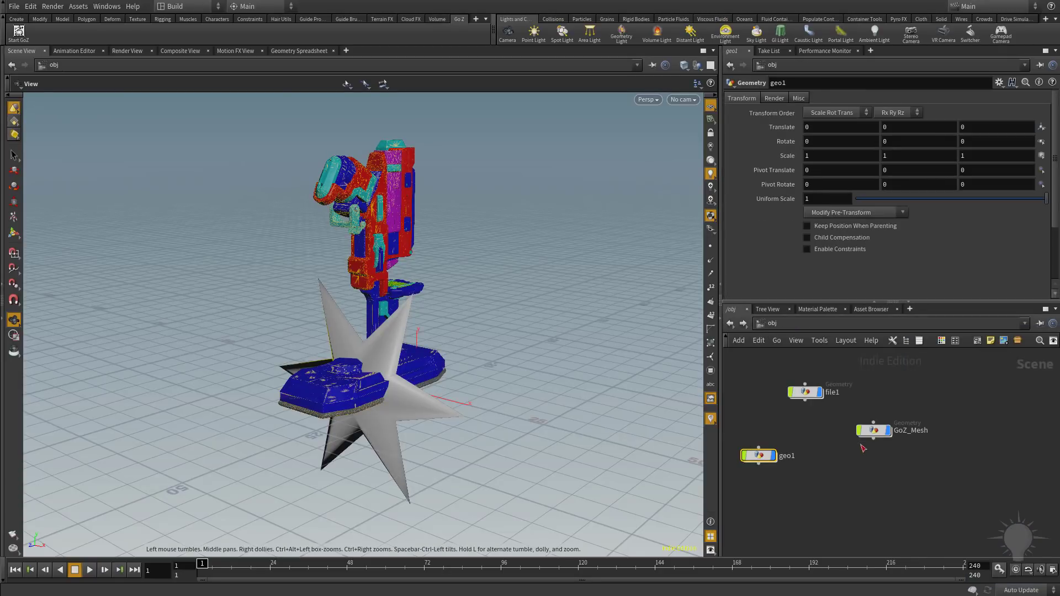
double_click(873, 431)
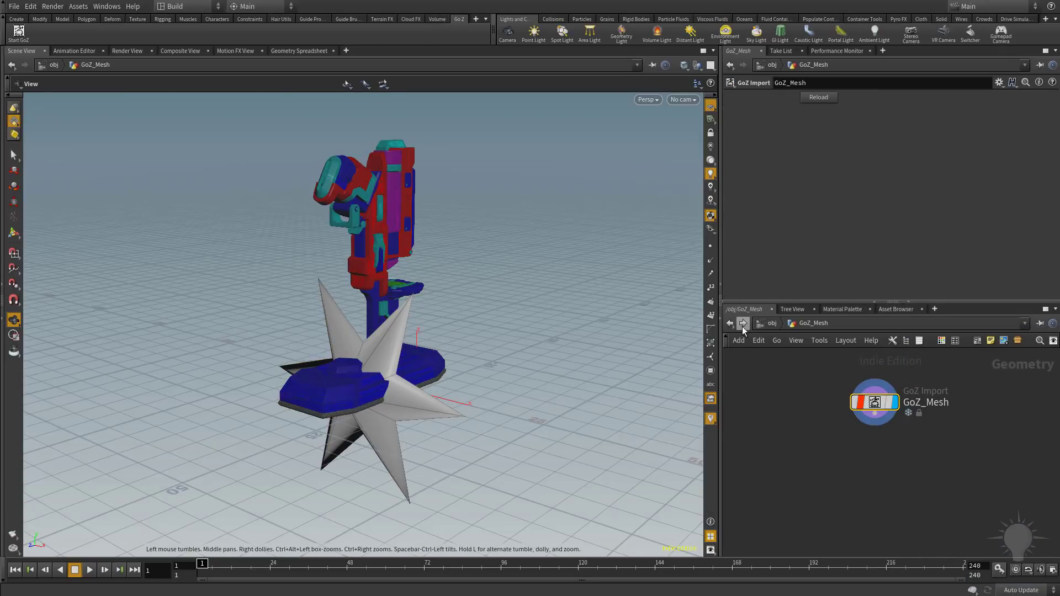
left_click(773, 324)
middle_click(880, 435)
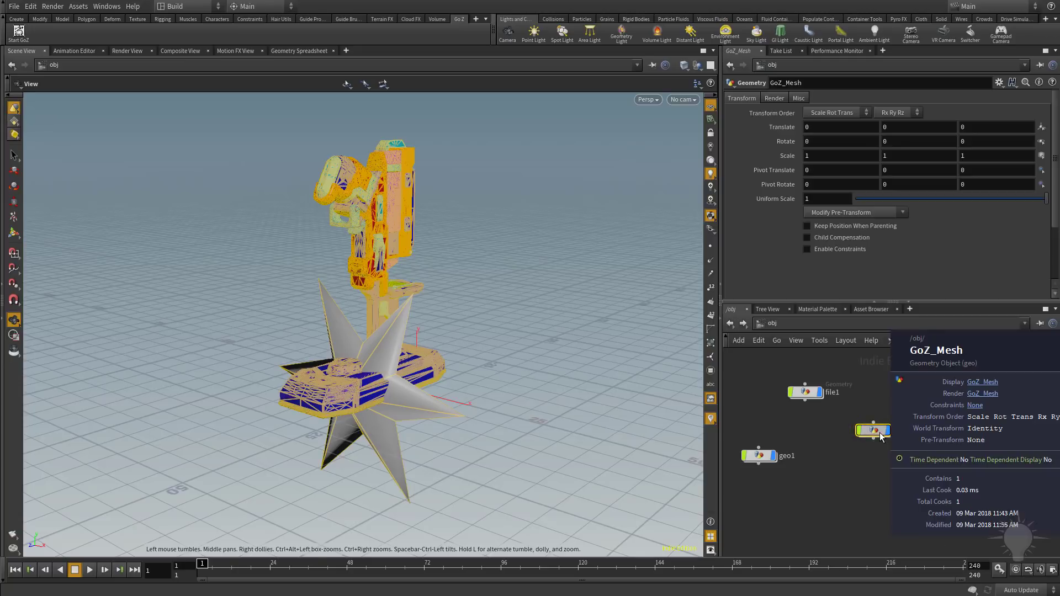
double_click(875, 431)
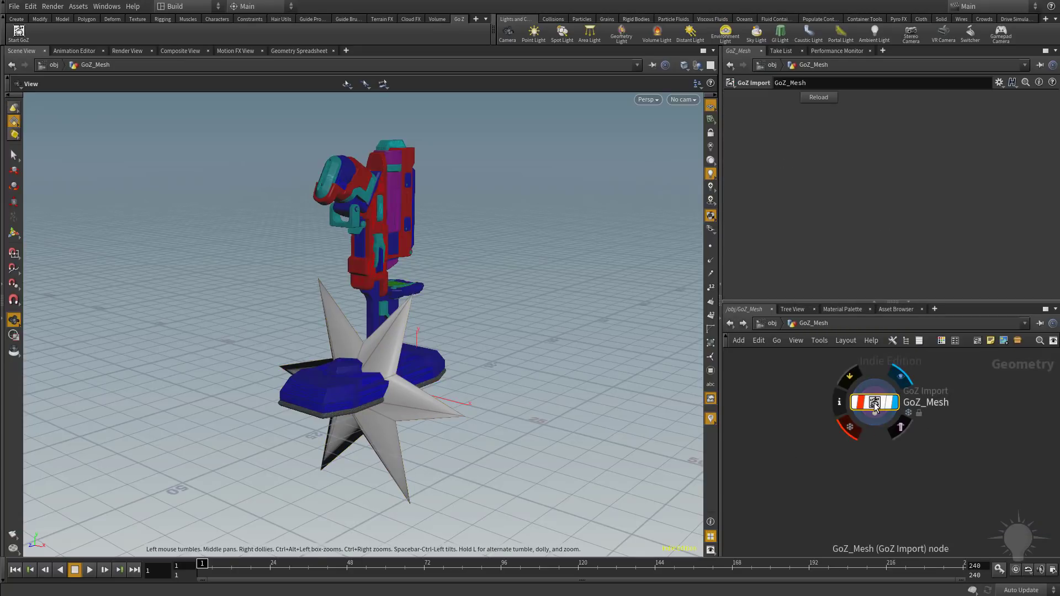
middle_click(874, 405)
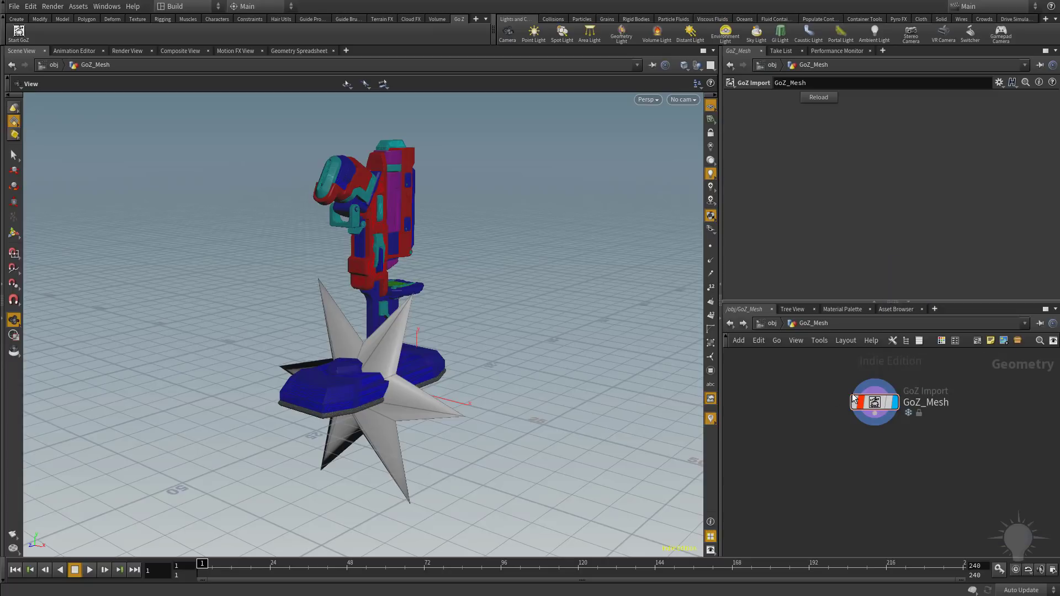
Confirm the file1 object is empty and delete it
mouse_move(812, 366)
left_click(773, 324)
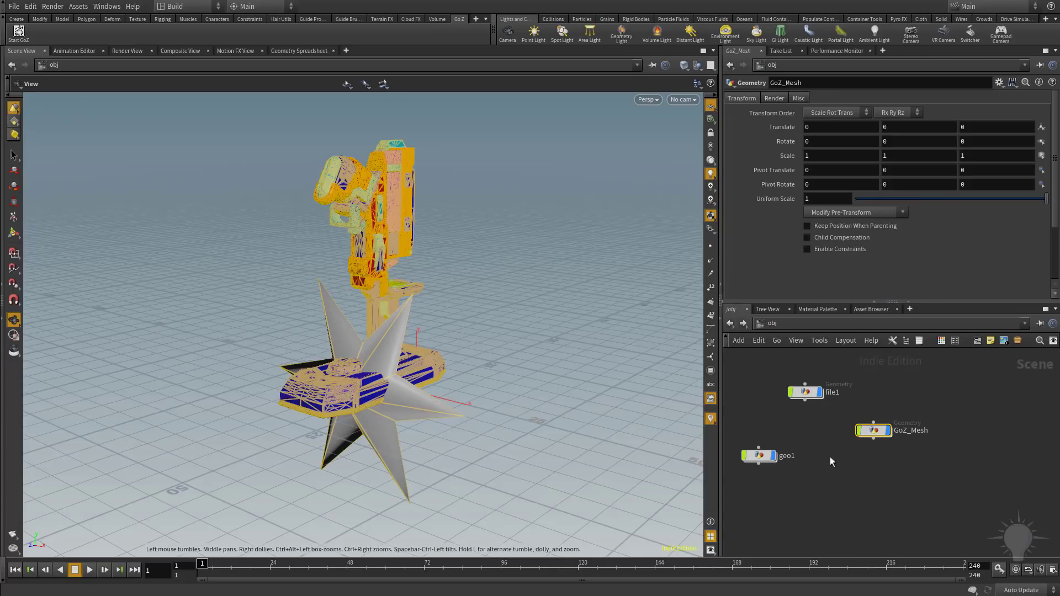
double_click(805, 394)
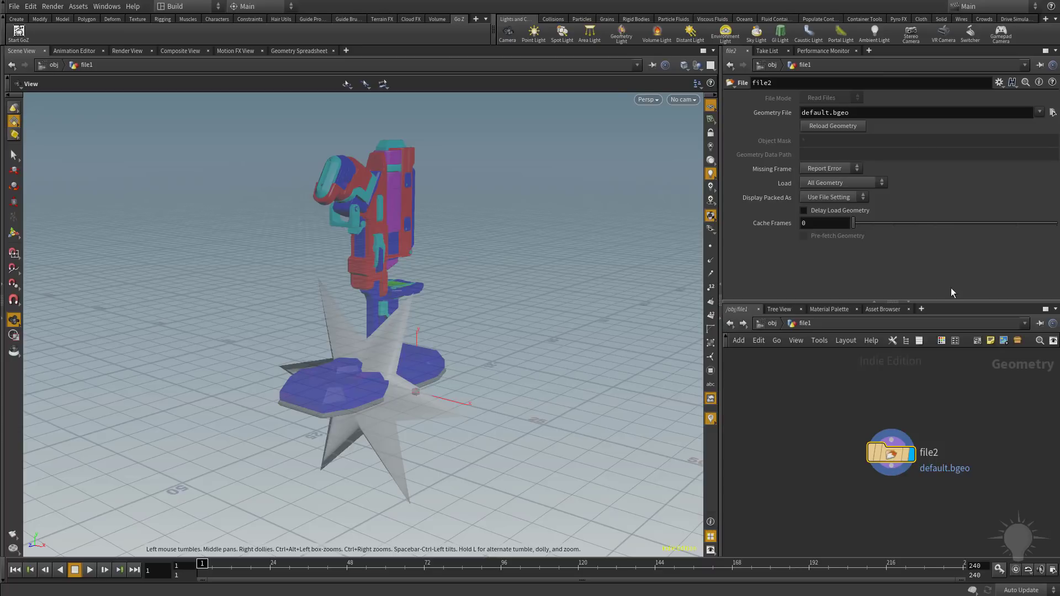
left_click(772, 324)
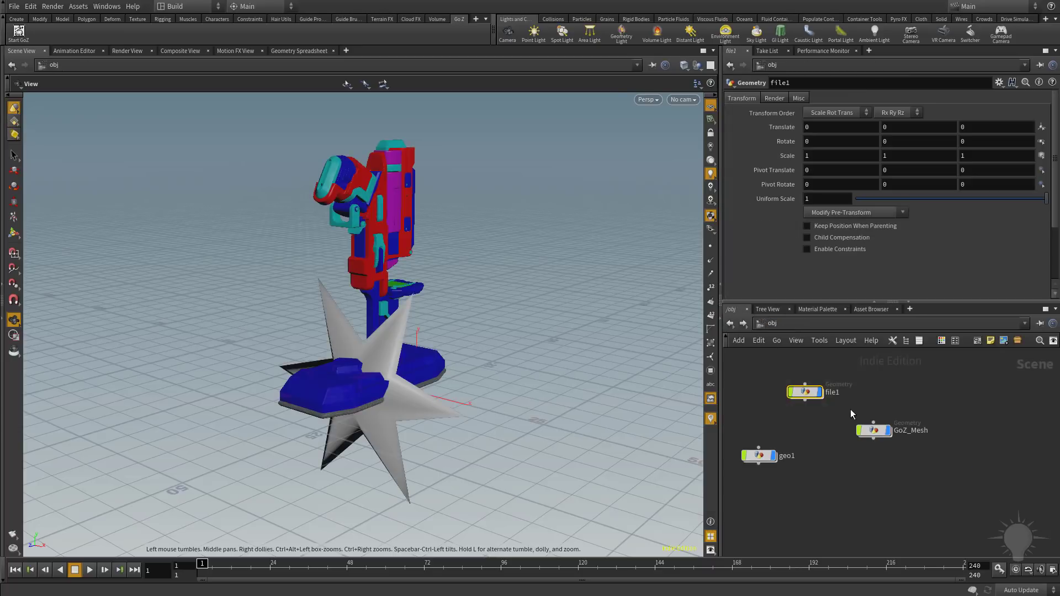
key("Delete")
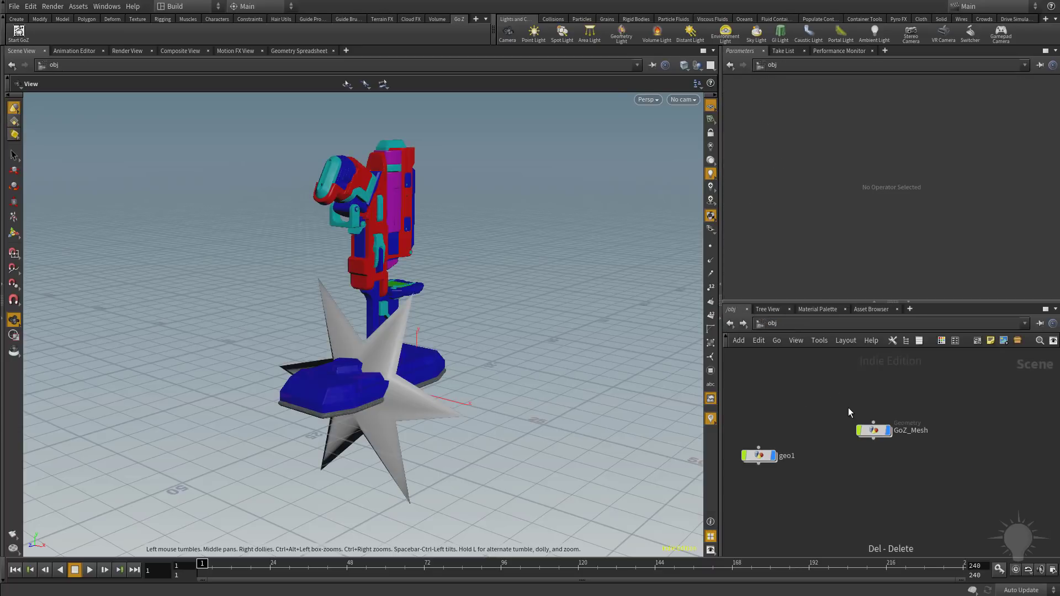
Move geo1 beside GoZ_Mesh and open geo1 to view its File node
left_click_drag(759, 458, 795, 433)
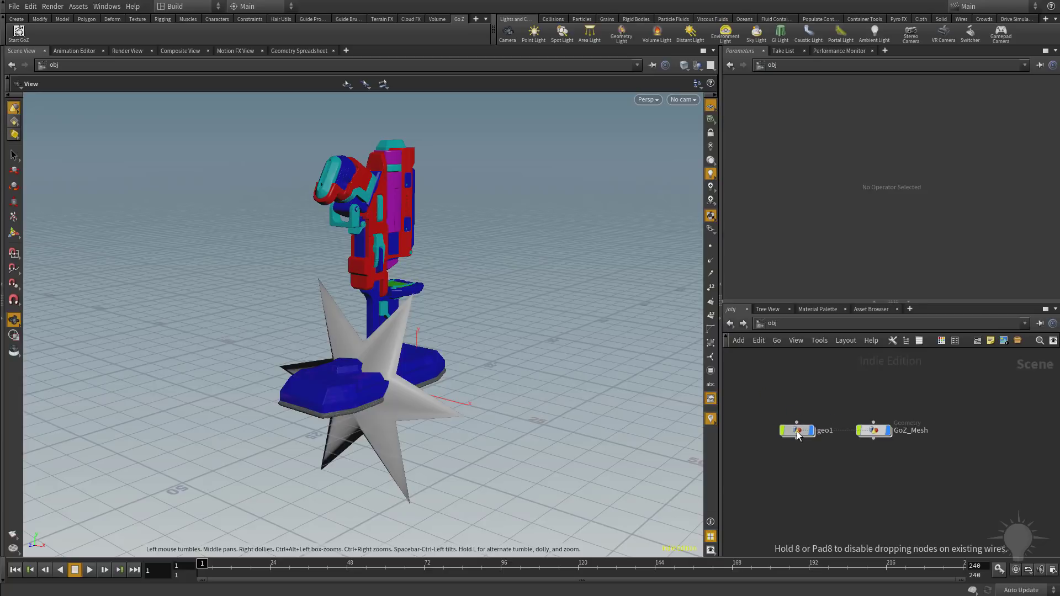
left_click(875, 432)
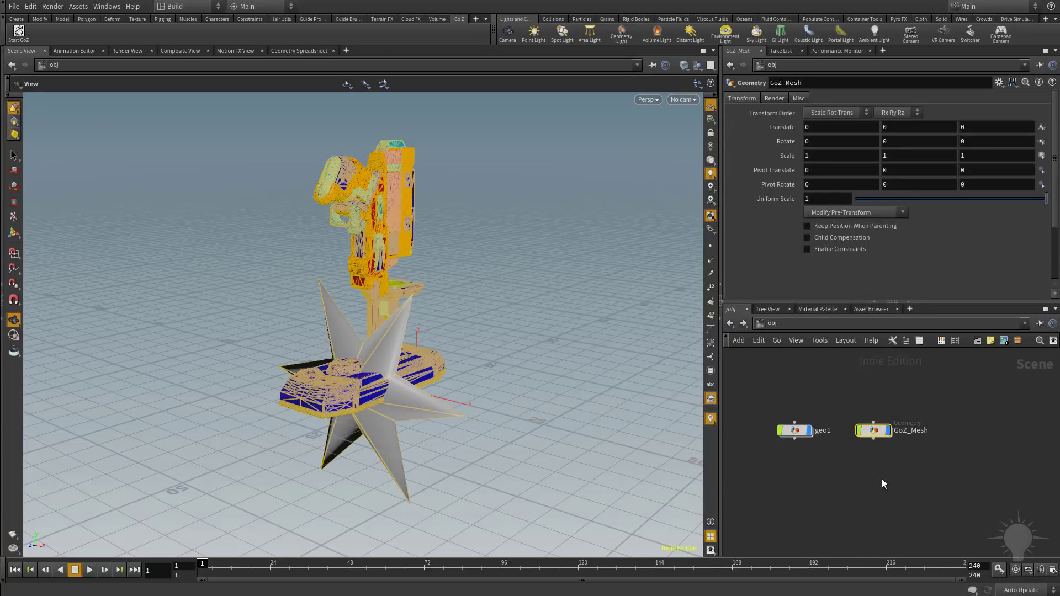
double_click(803, 432)
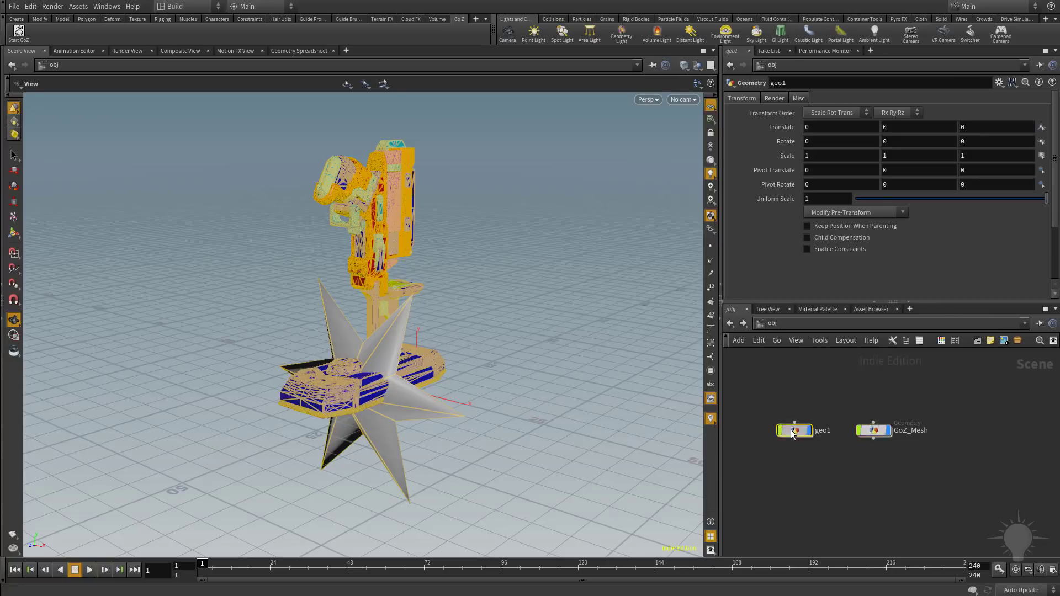
Delete geo1 at /obj, then reposition the GoZ Import node inside GoZ_Mesh
scroll(848, 408, "down", 3)
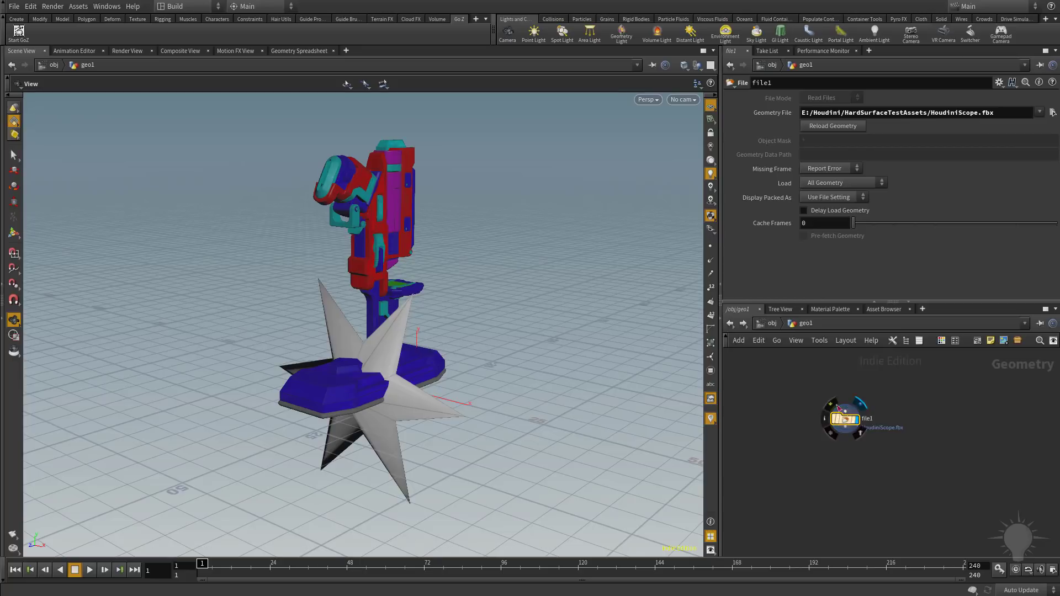
key("u")
double_click(875, 433)
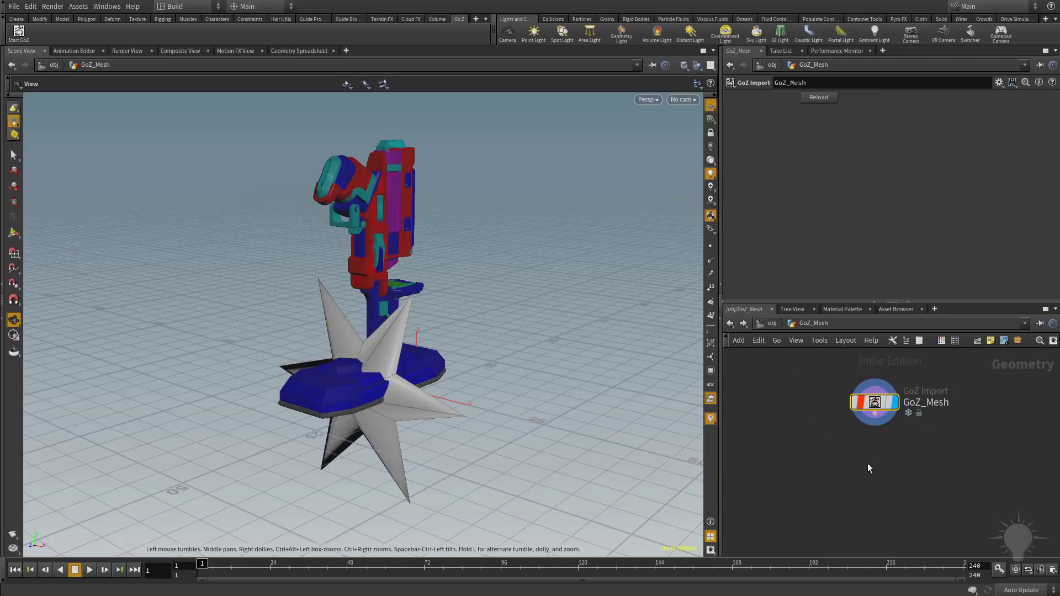
scroll(873, 472, "down", 2)
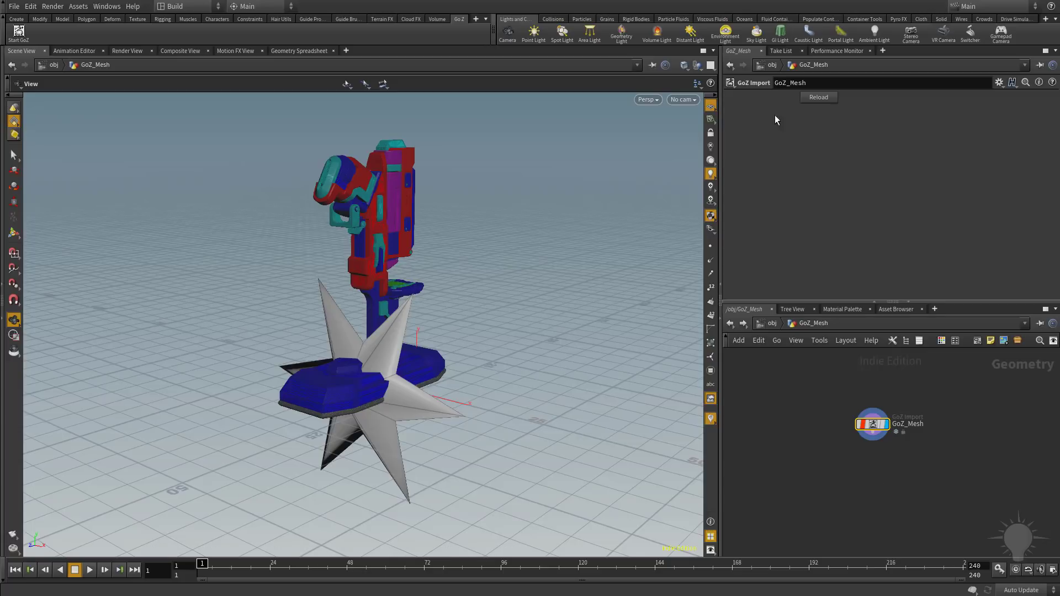
left_click(767, 66)
left_click_drag(761, 411, 805, 500)
key("Delete")
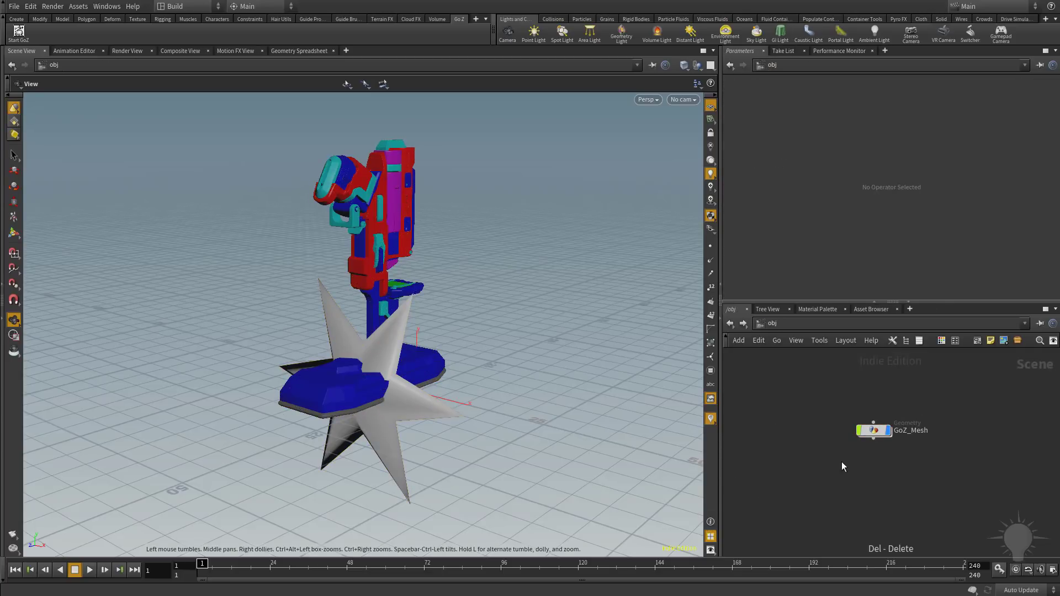
double_click(874, 430)
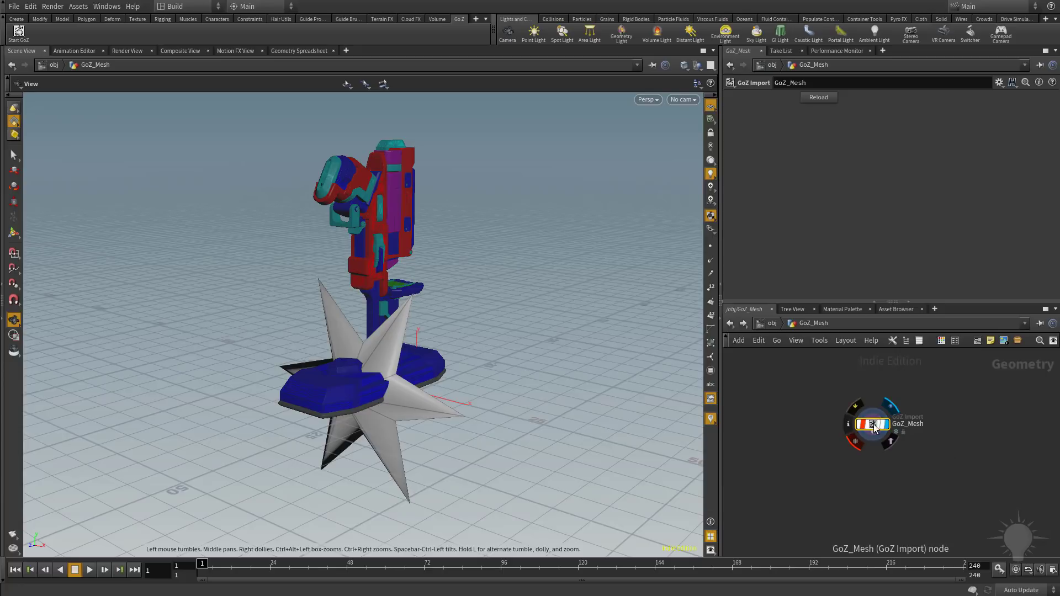
left_click_drag(873, 424, 901, 397)
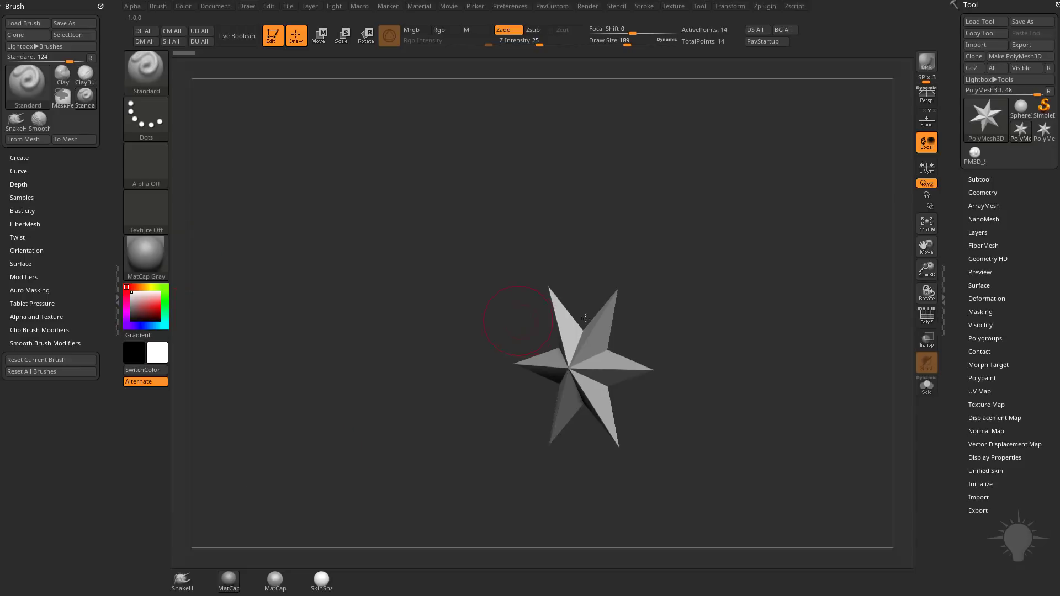
Send the ZBrush star to Houdini with GoZ All and re-enter GoZ_Mesh
left_click(993, 69)
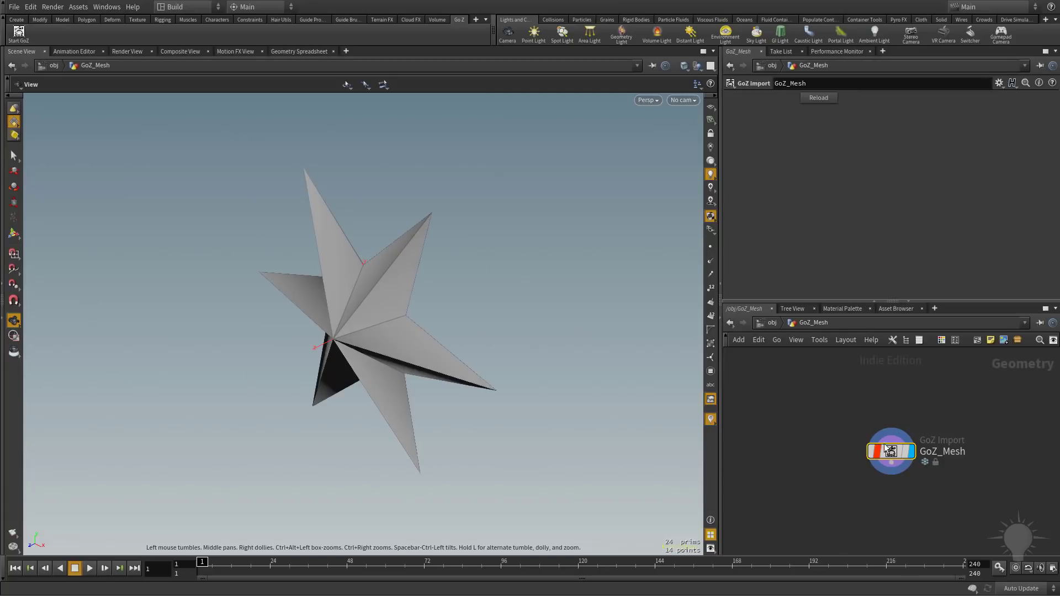
left_click(773, 323)
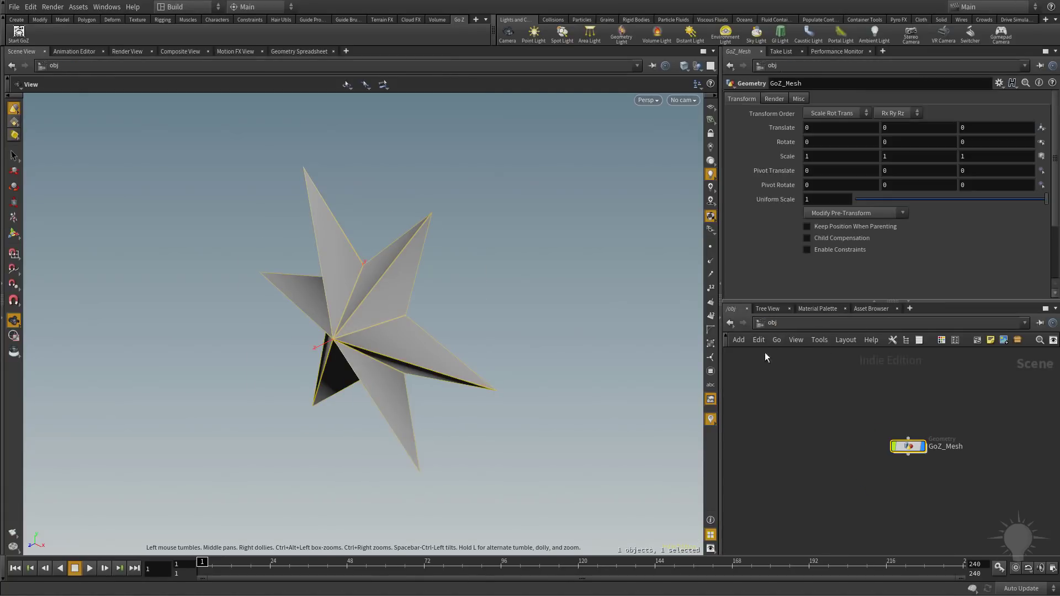
key("i")
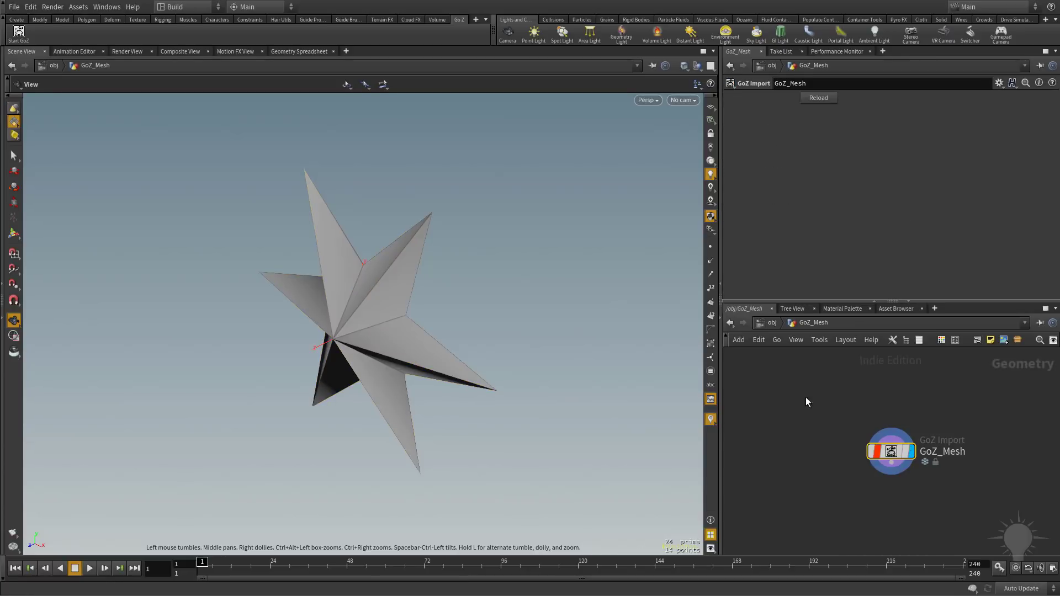
In ZBrush, switch to PM3D_Sphere3D and export it to Houdini via GoZ
key("alt+Tab")
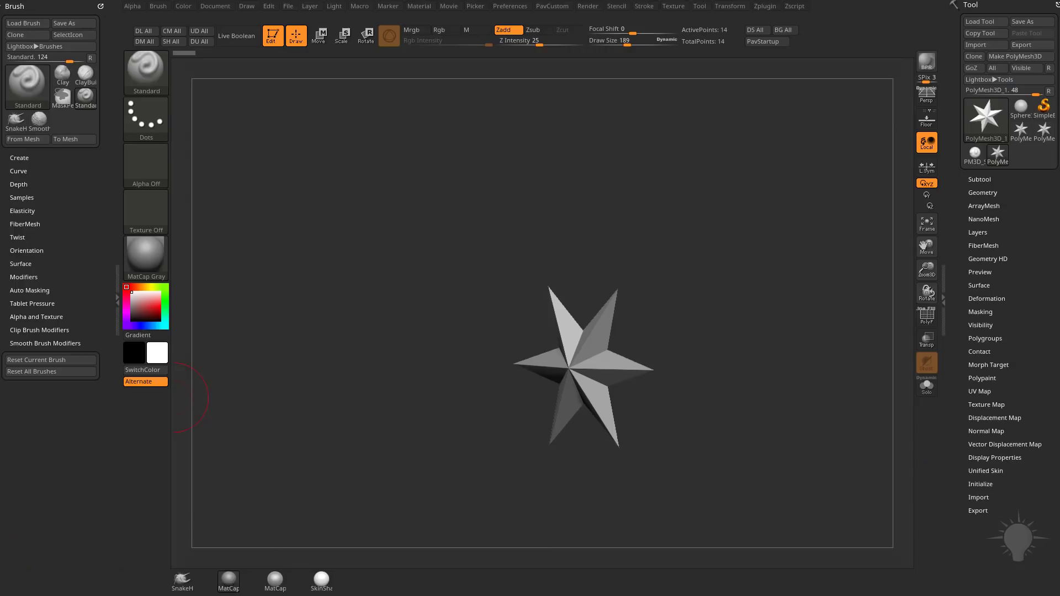
left_click(975, 154)
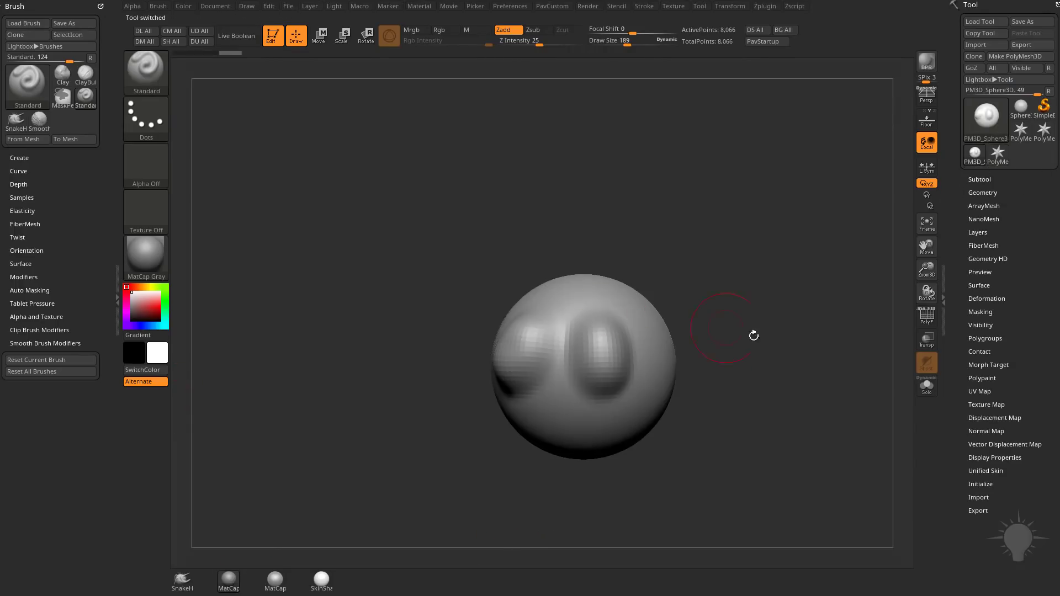
left_click(1026, 68)
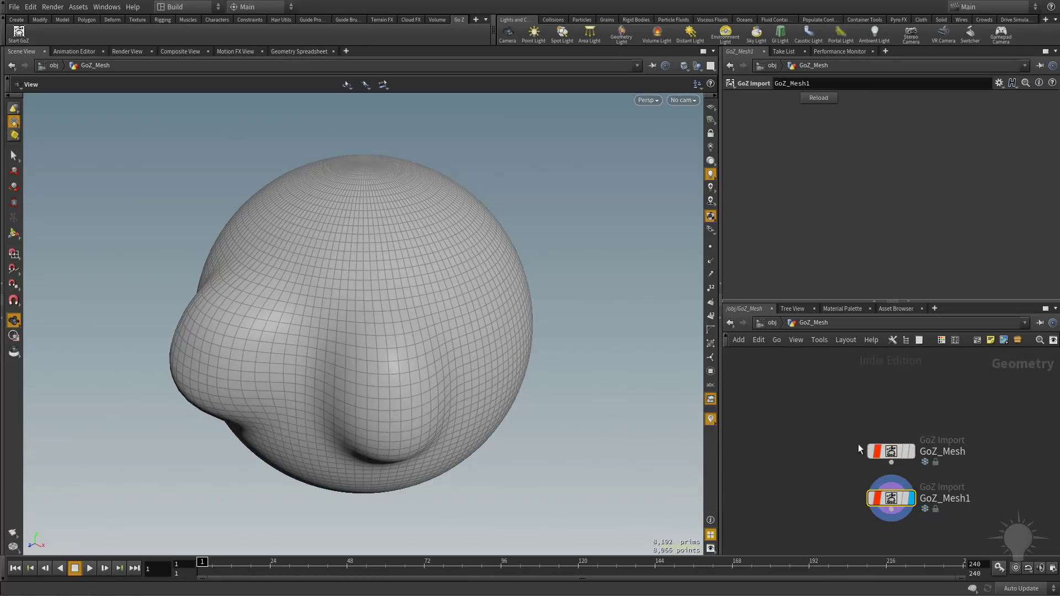
Arrange GoZ_Mesh and GoZ_Mesh1 side by side and display GoZ_Mesh1's sphere
left_click_drag(906, 451, 788, 441)
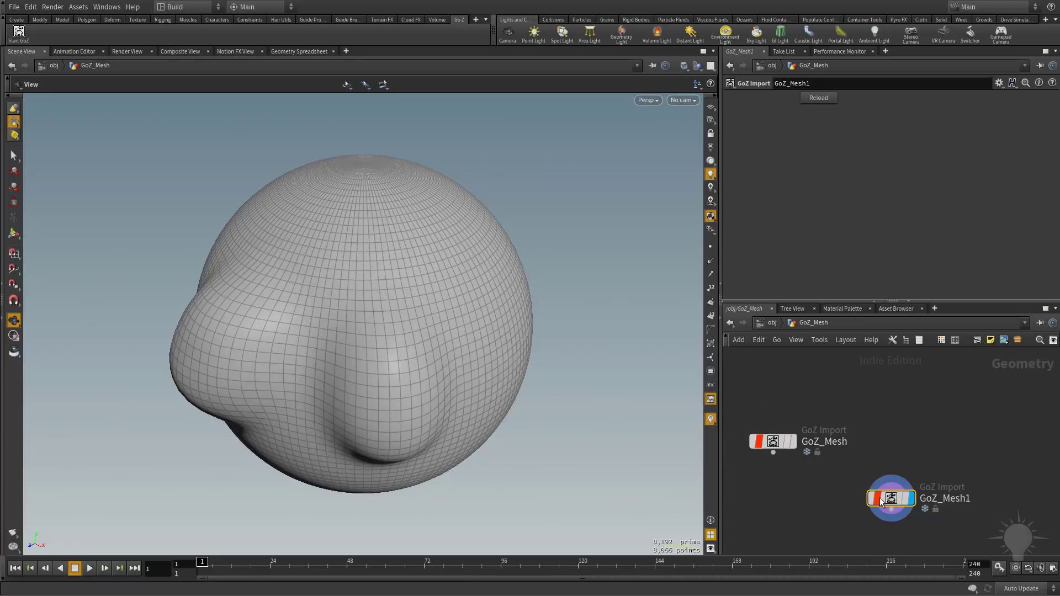
left_click_drag(882, 502, 891, 444)
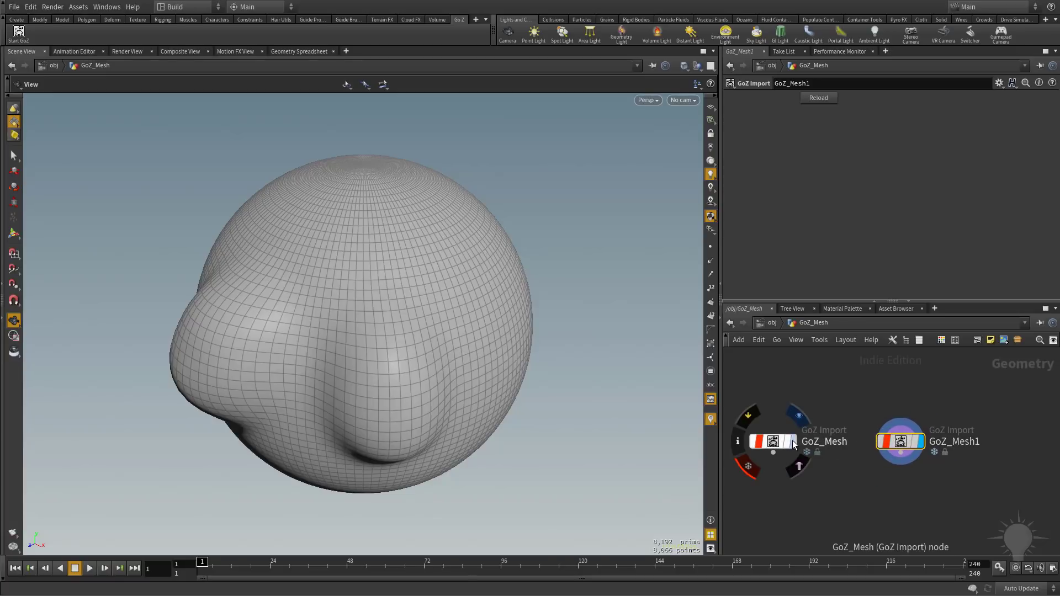
left_click(794, 443)
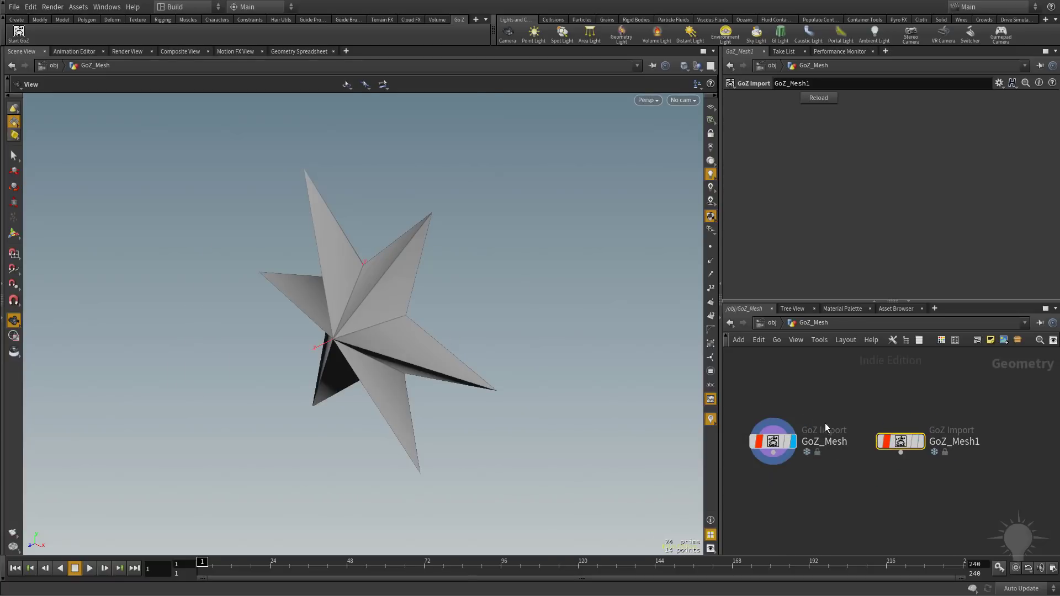
left_click(920, 442)
left_click_drag(466, 240, 471, 182)
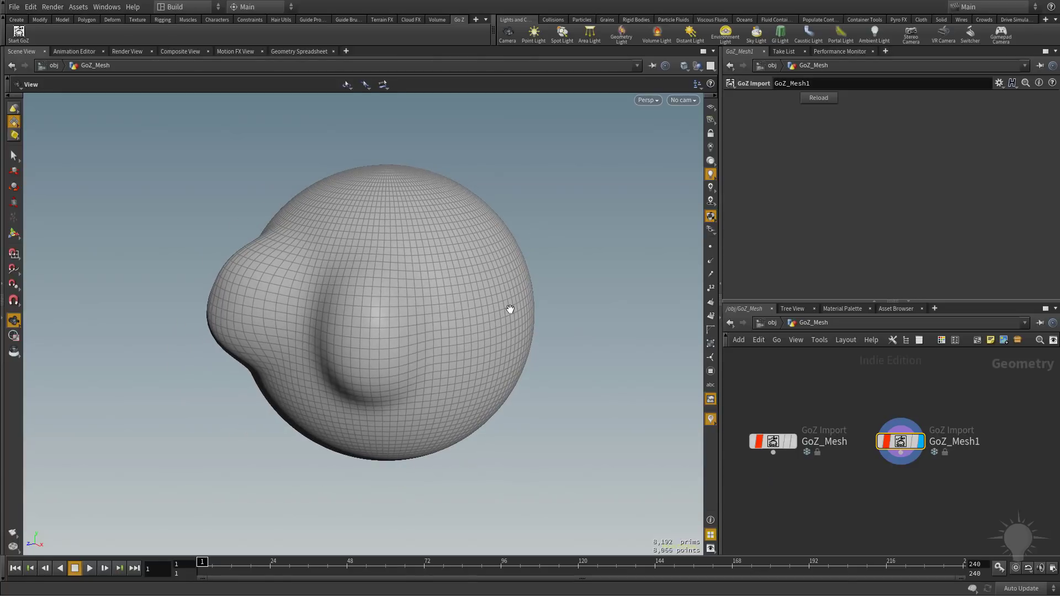
left_click(772, 323)
double_click(910, 443)
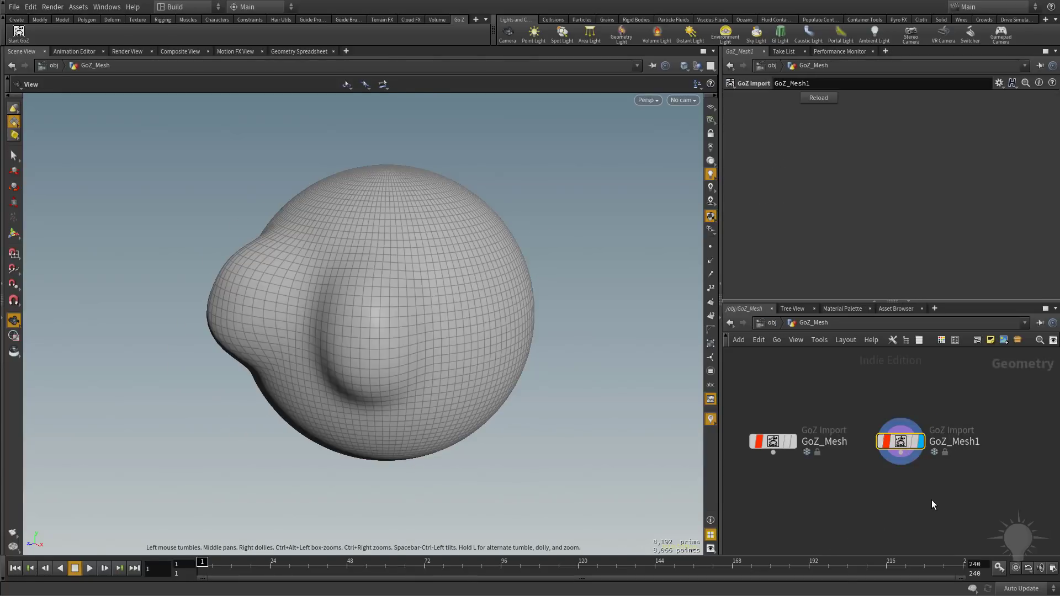
Add File node file1 loading HardSurfaceTestAssets/out.fbx and set its display flag
key("Tab")
type("file")
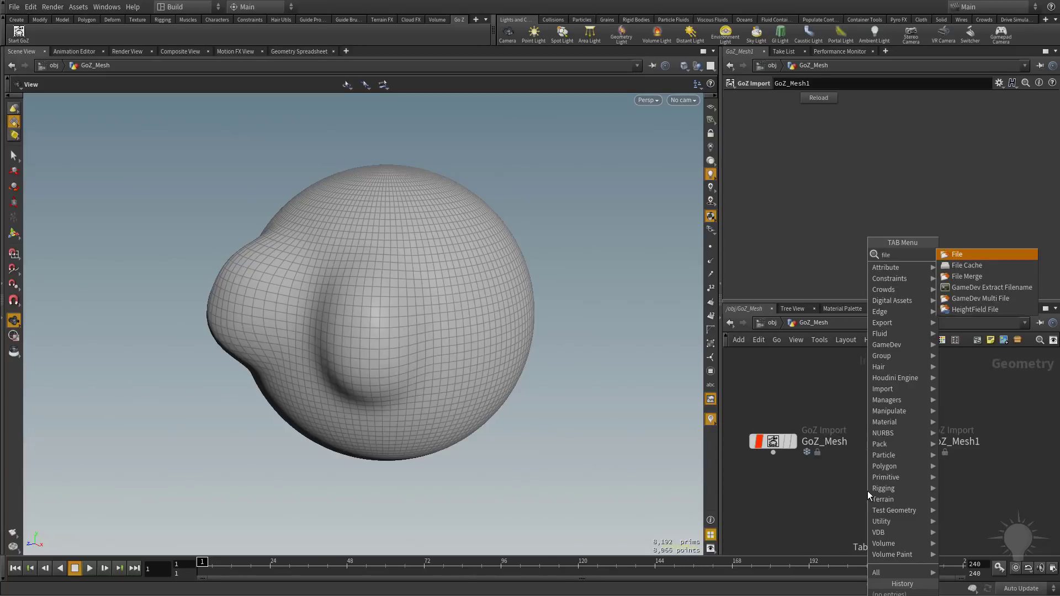
key("Return")
left_click(868, 492)
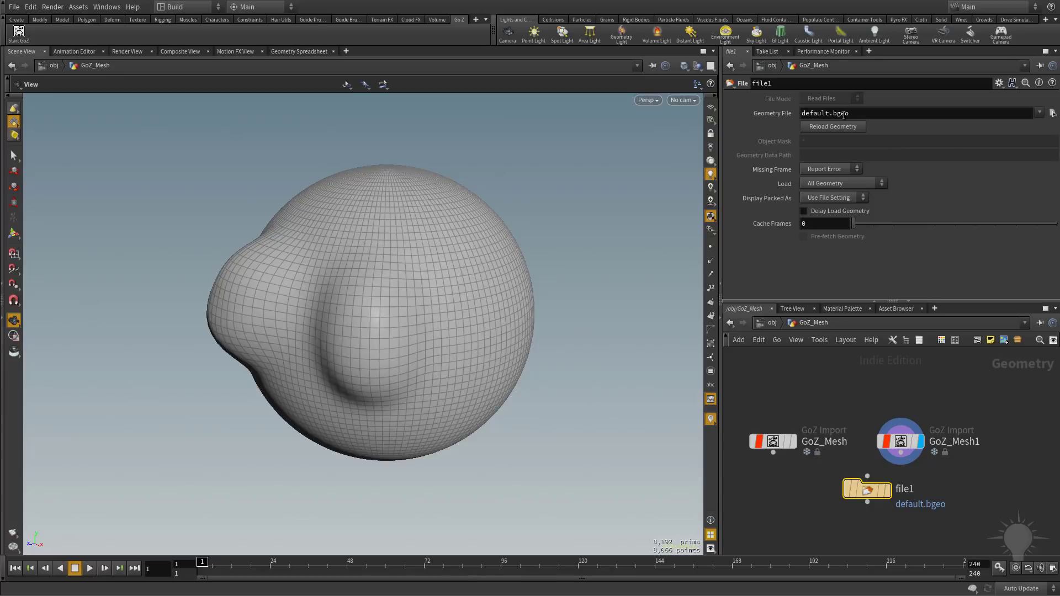
left_click(1053, 112)
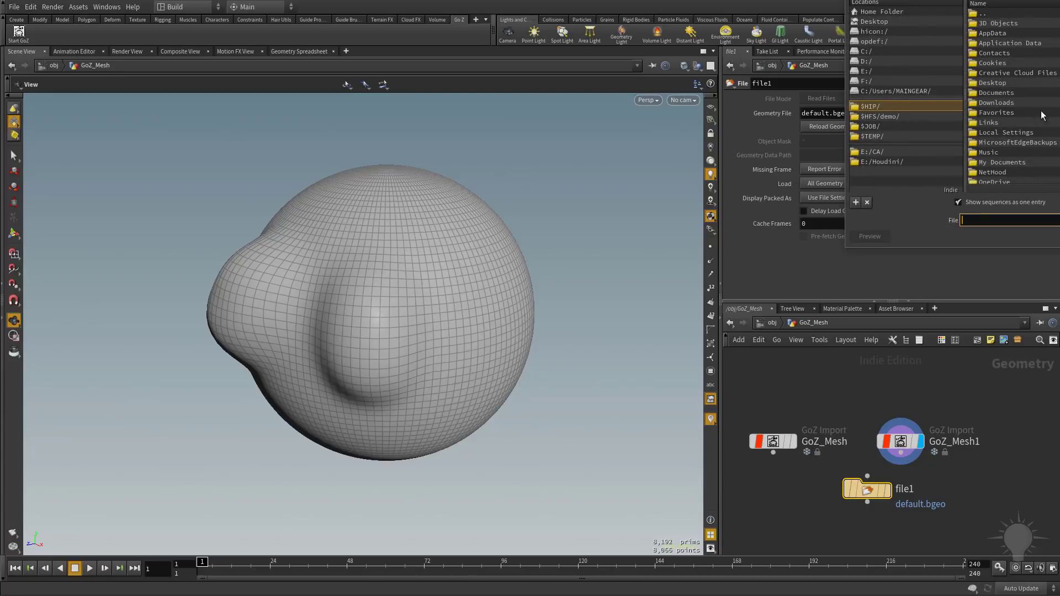
double_click(989, 53)
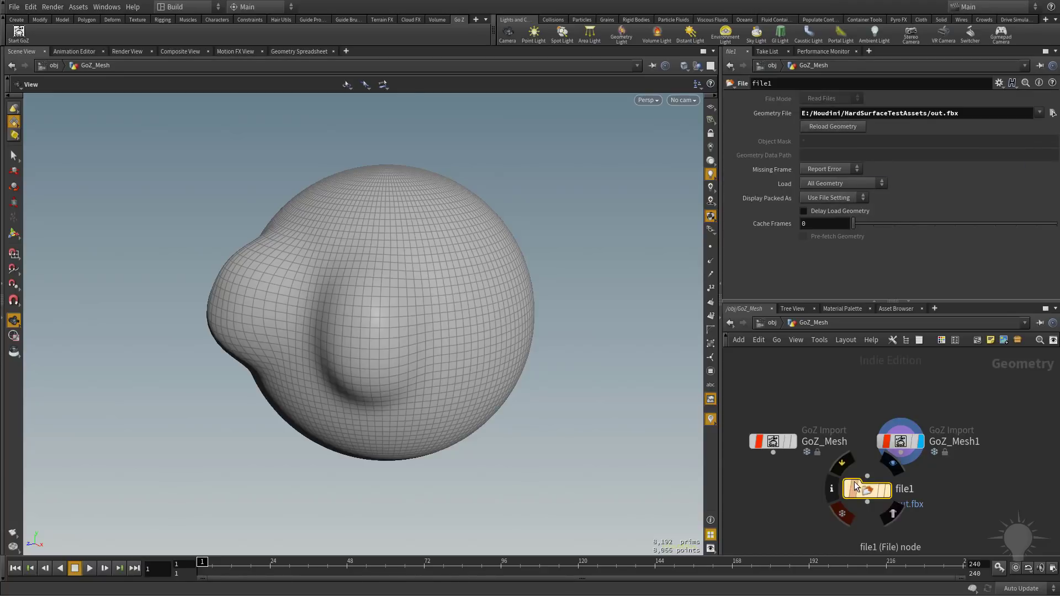
left_click_drag(870, 491, 834, 498)
left_click(855, 498)
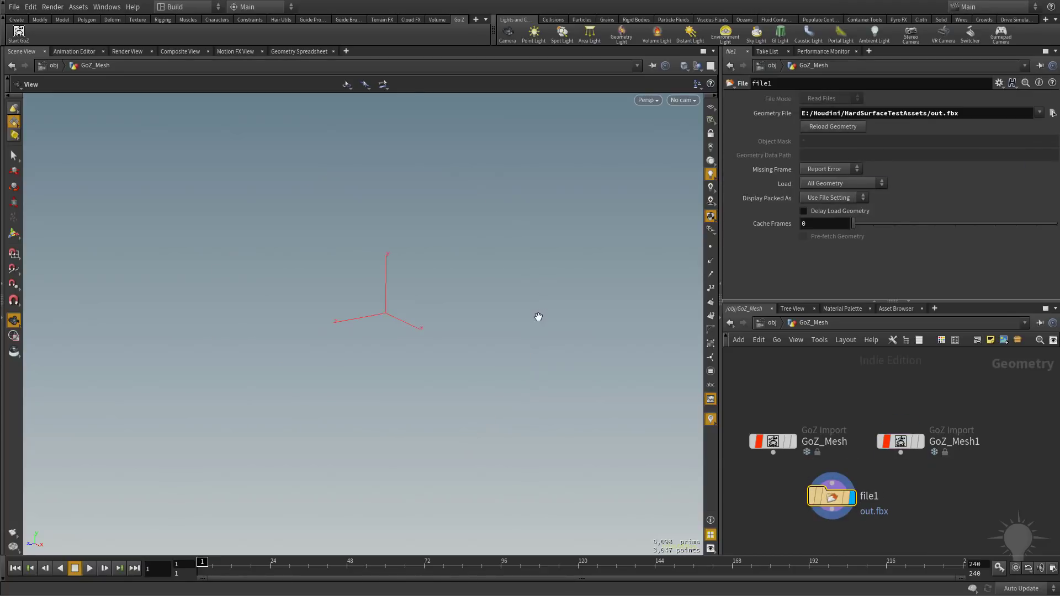
Frame the model, move file1 above the GoZ nodes, and return to /obj with nothing selected
key("f")
left_click_drag(548, 331, 578, 396)
left_click_drag(837, 499, 833, 396)
left_click(767, 323)
left_click(843, 501)
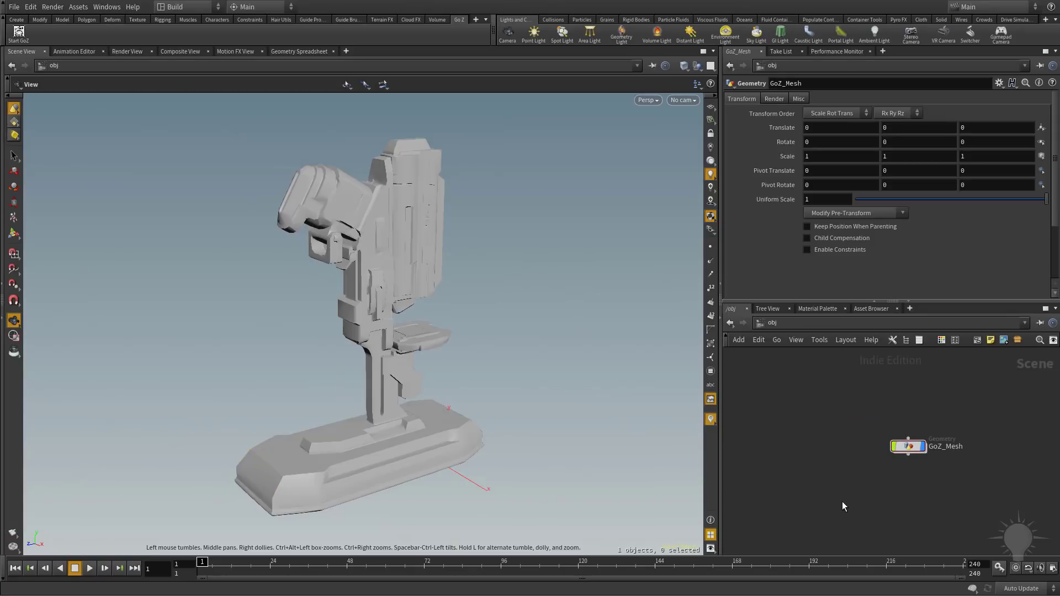
Add a File object file1 beside GoZ_Mesh and a geo1 geometry object, then enter geo1
key("Tab")
type("fil")
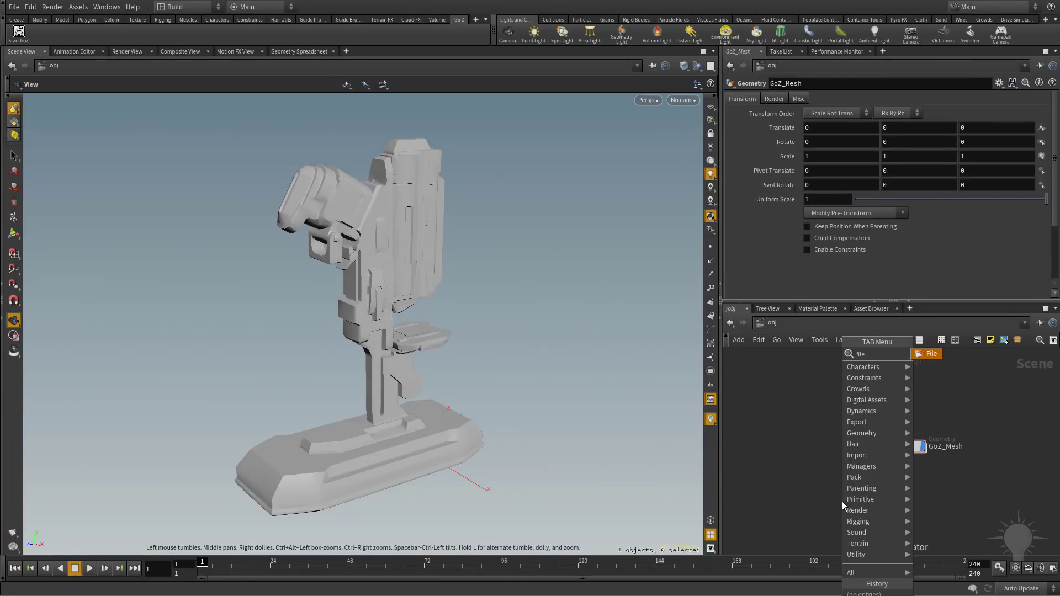
key("Return")
left_click(785, 446)
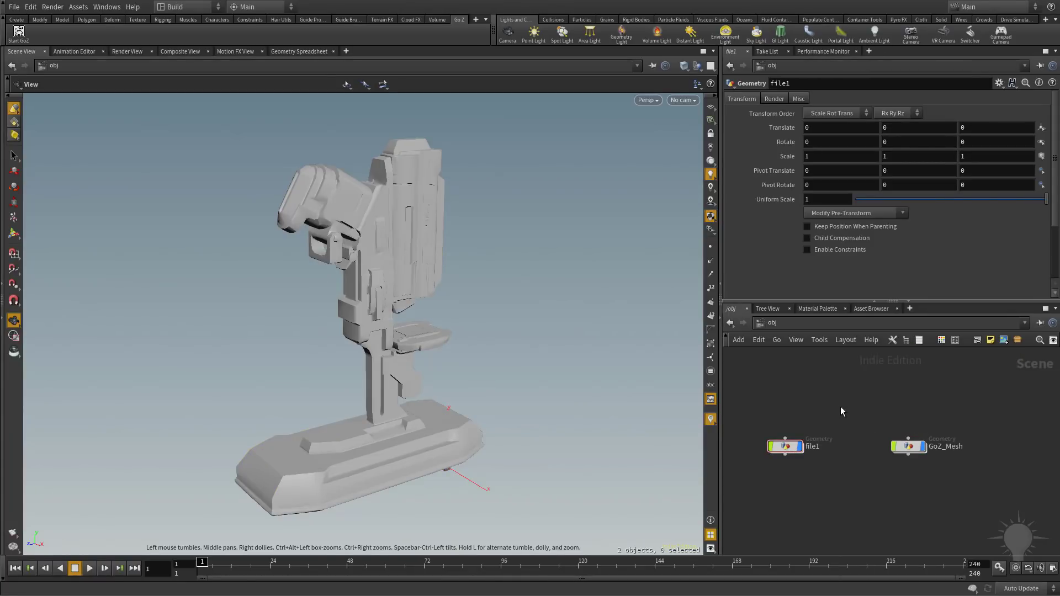
key("Tab")
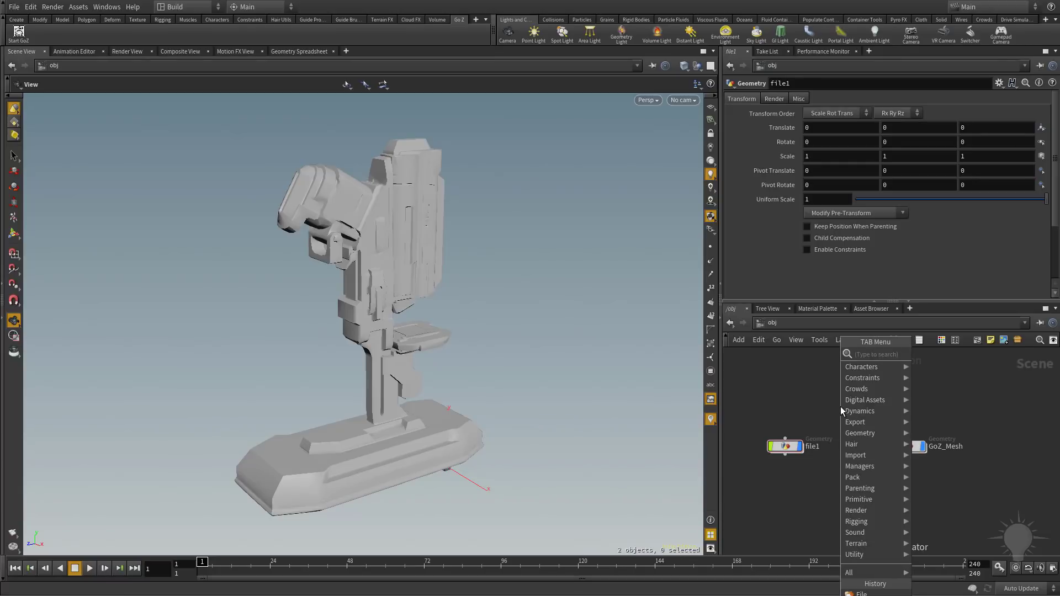
left_click(841, 407)
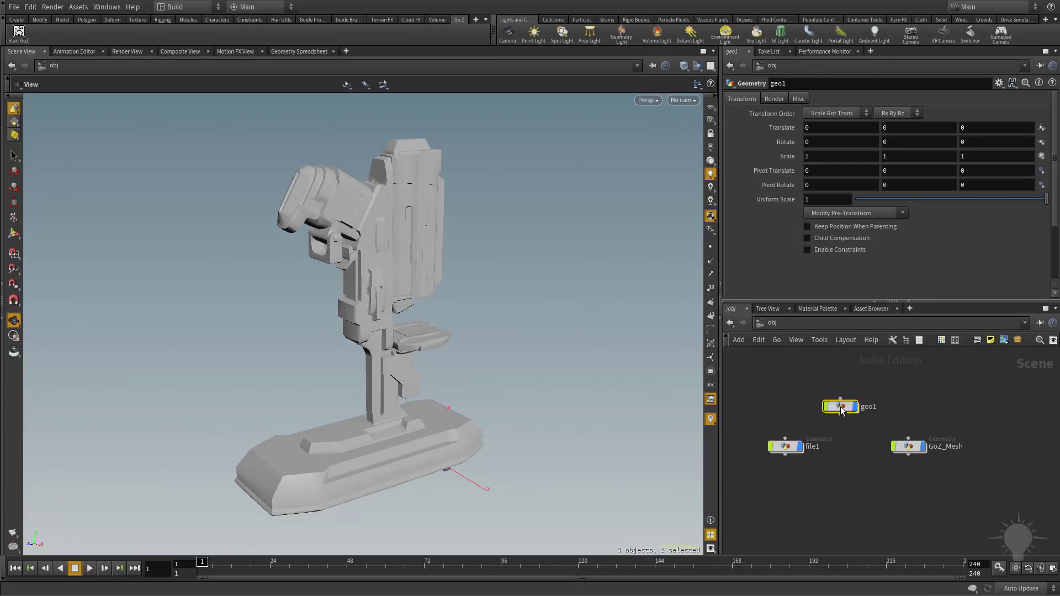
left_click(840, 407)
Inside geo1, reposition file1 and add File nodes file2 and file3
mouse_move(894, 458)
left_click_drag(895, 458, 827, 390)
left_click(845, 481)
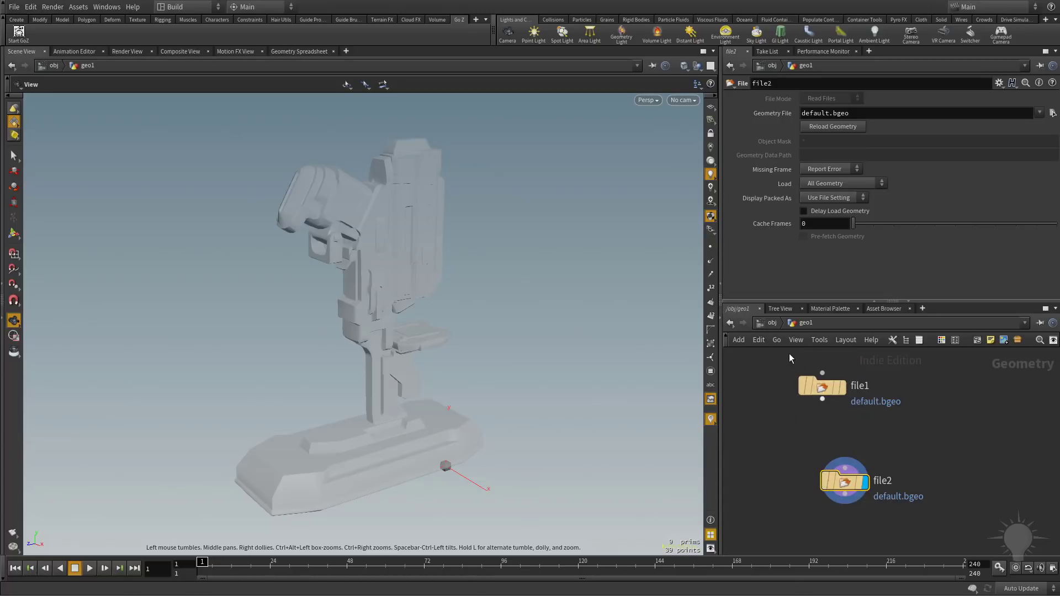
mouse_move(832, 393)
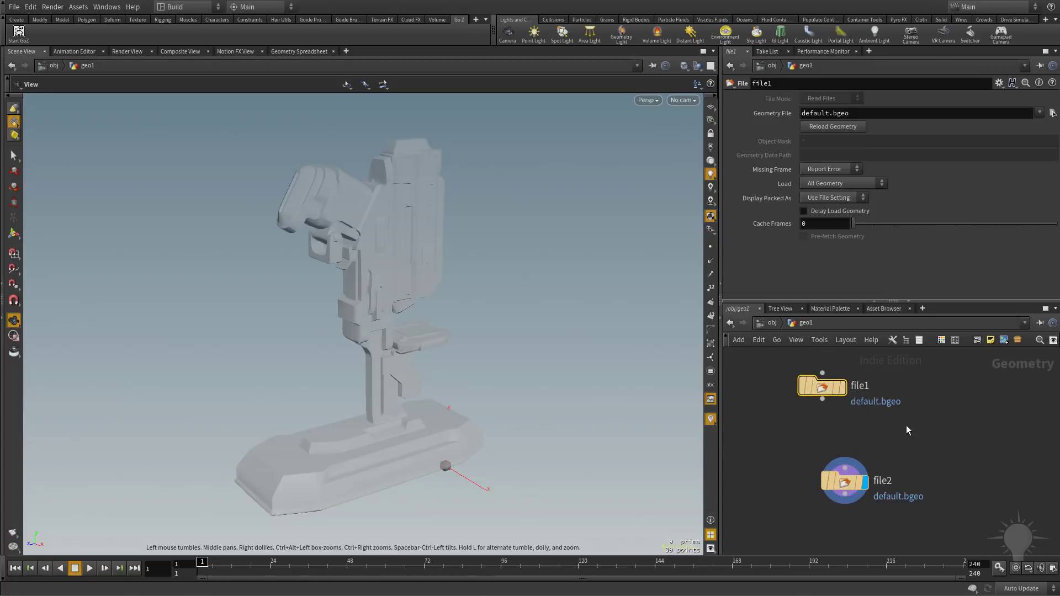
key("Tab")
type("file")
key("Return")
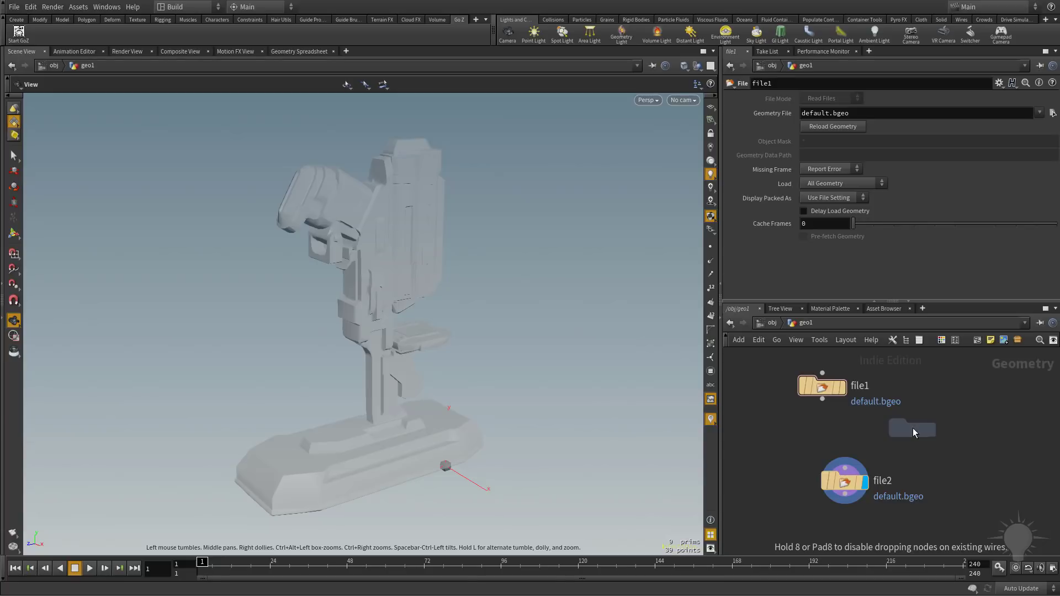
left_click(913, 428)
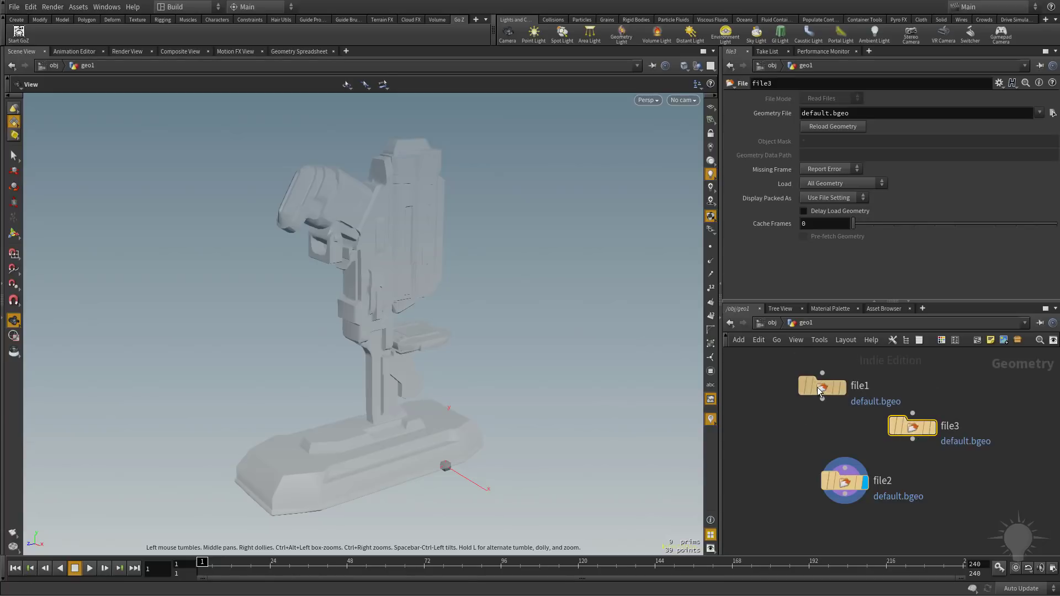
Load HoudiniScope.fbx into file3, set the display flag on file2, and return to /obj
mouse_move(913, 426)
left_click(1053, 113)
double_click(1006, 58)
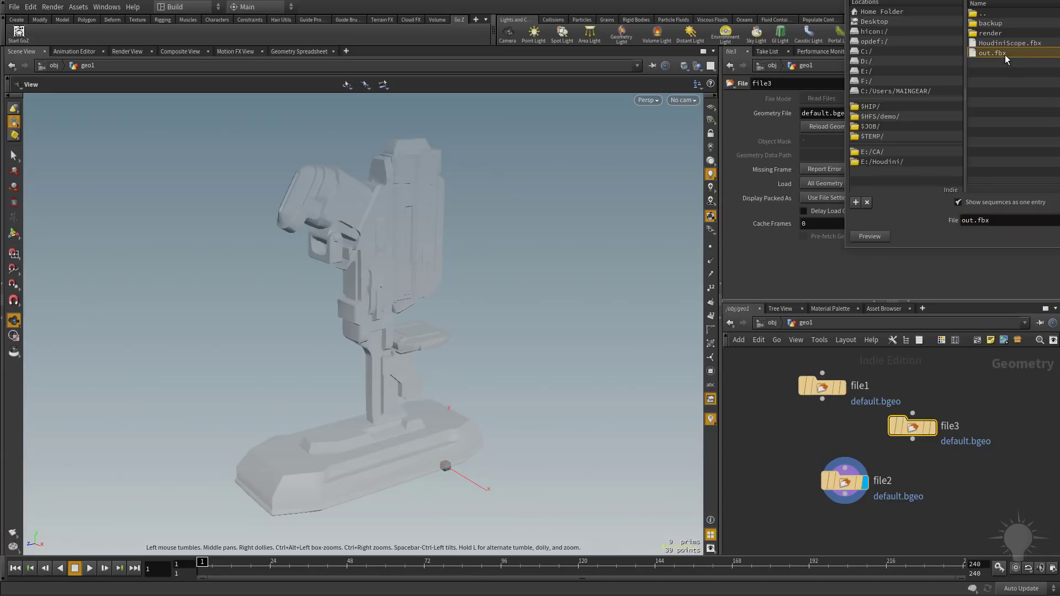
left_click(933, 427)
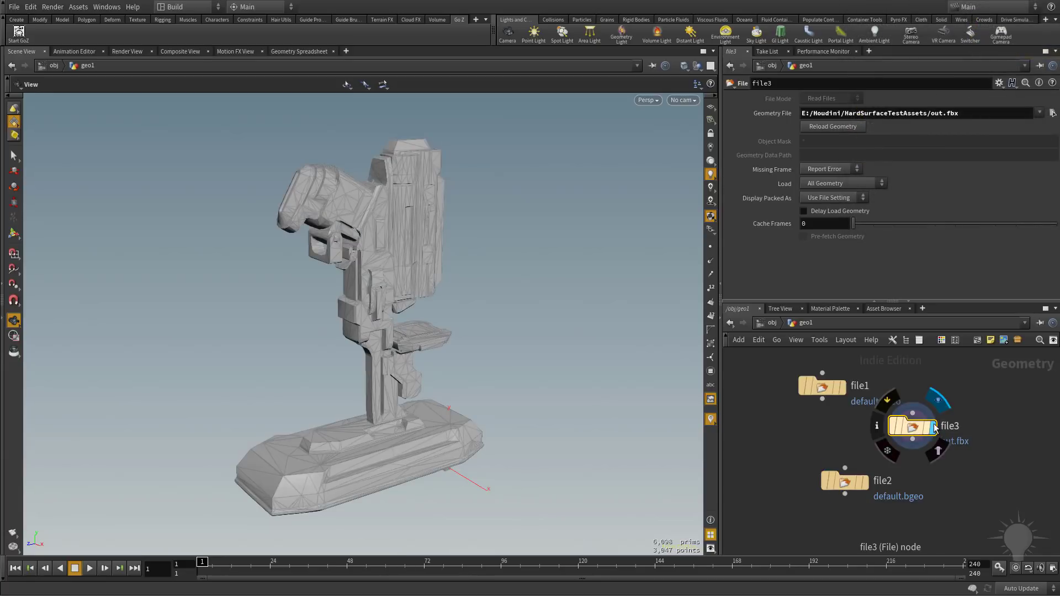
left_click(865, 482)
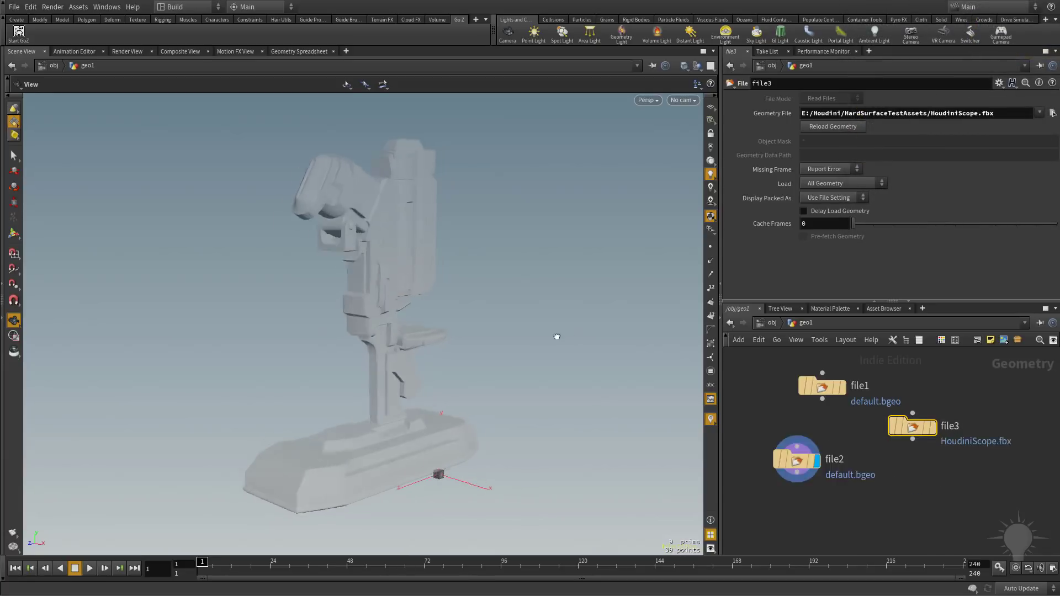
left_click_drag(556, 337, 568, 377)
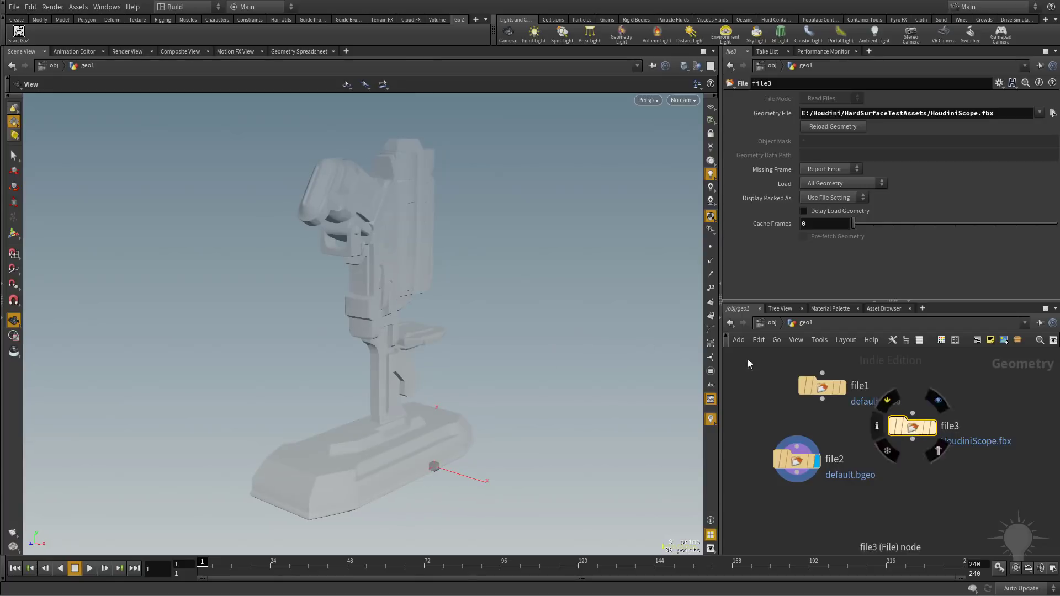
left_click(769, 324)
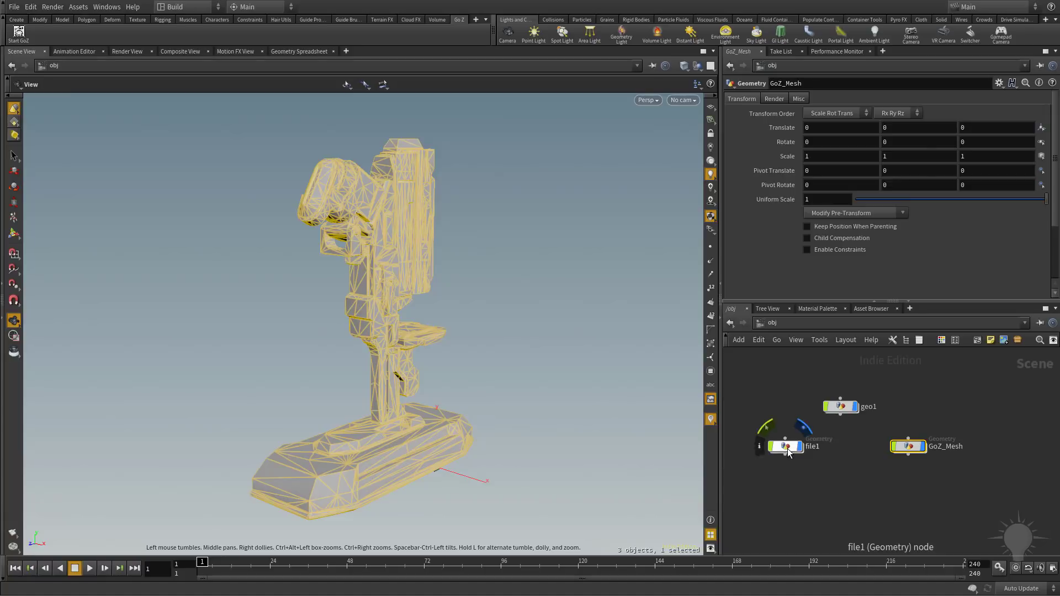
Select geo1 in the /obj network and dive back inside it
left_click(841, 407)
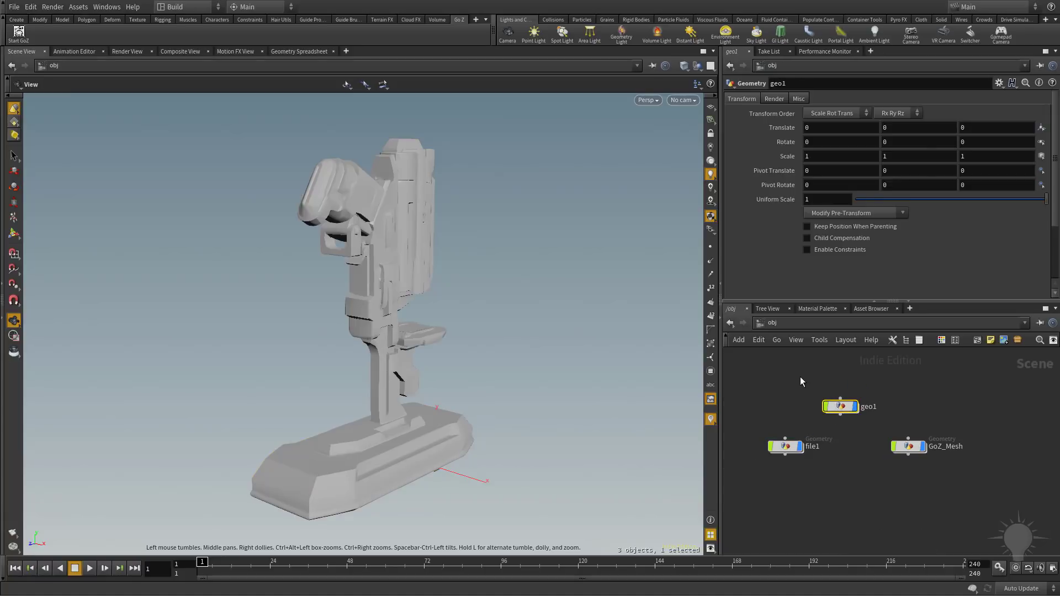
double_click(841, 406)
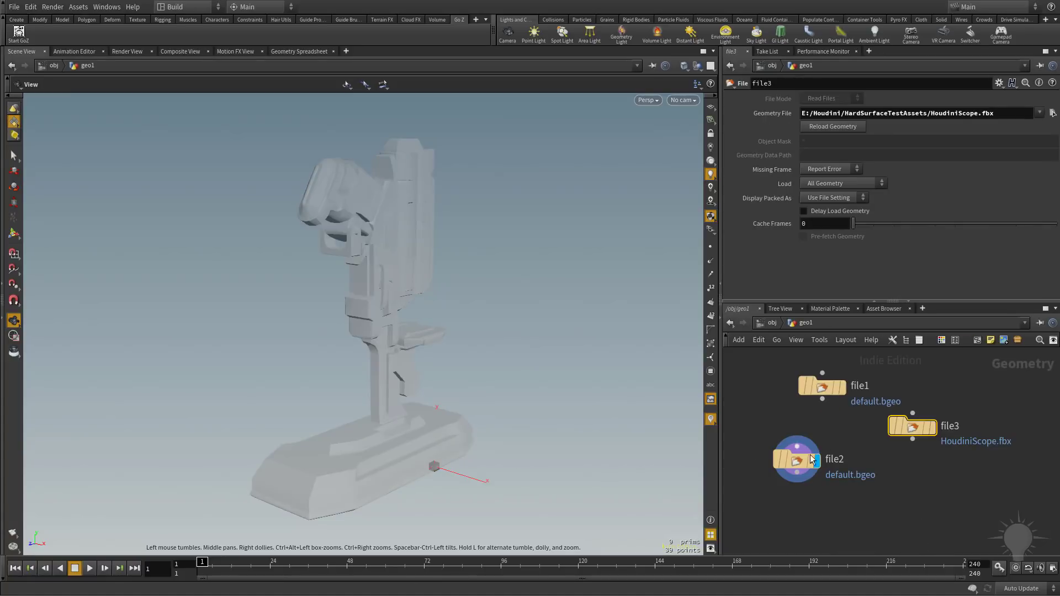